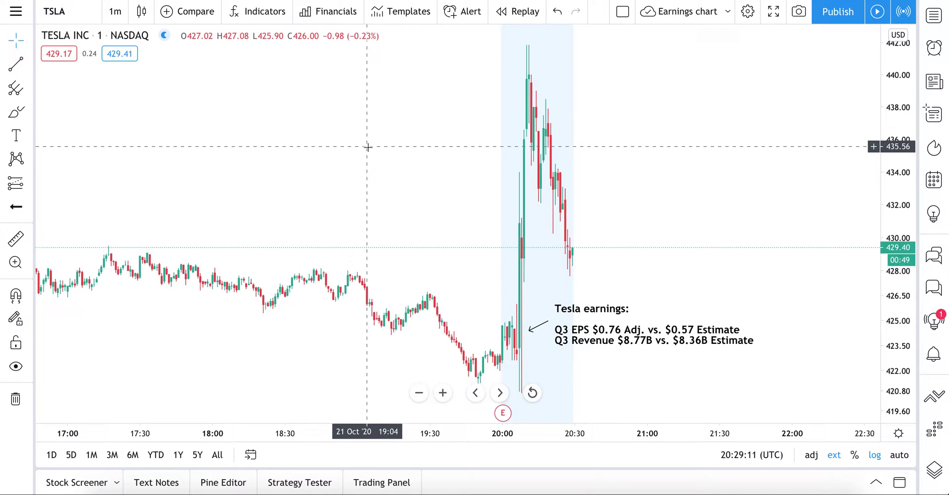
Load the TSLA (Tesla Inc) symbol on the chart.
click(55, 11)
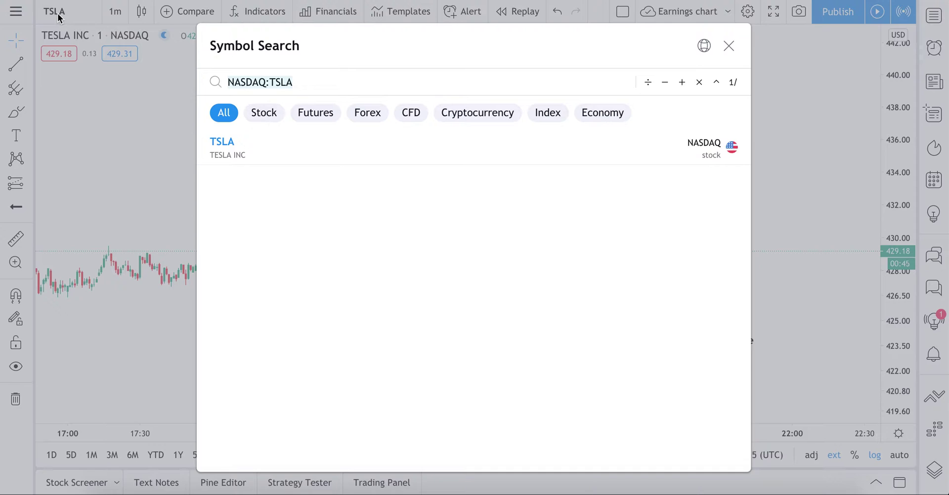
text(TSLA)
click(297, 151)
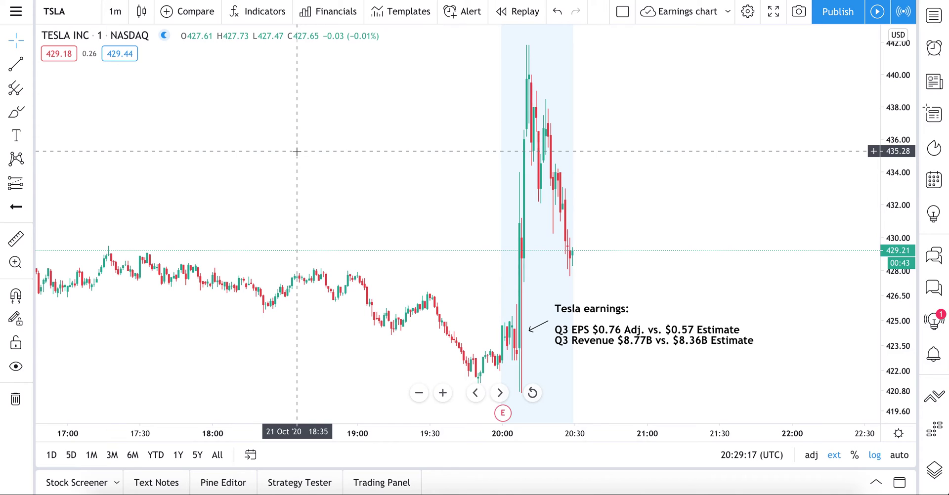
Open the Financials list and browse Income statement, Balance sheet, Cash flow and Statistics.
click(327, 15)
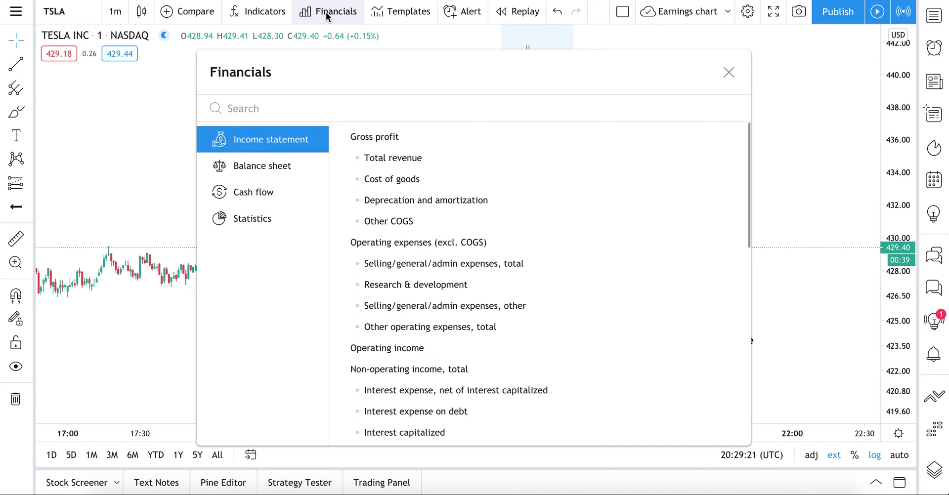
click(275, 168)
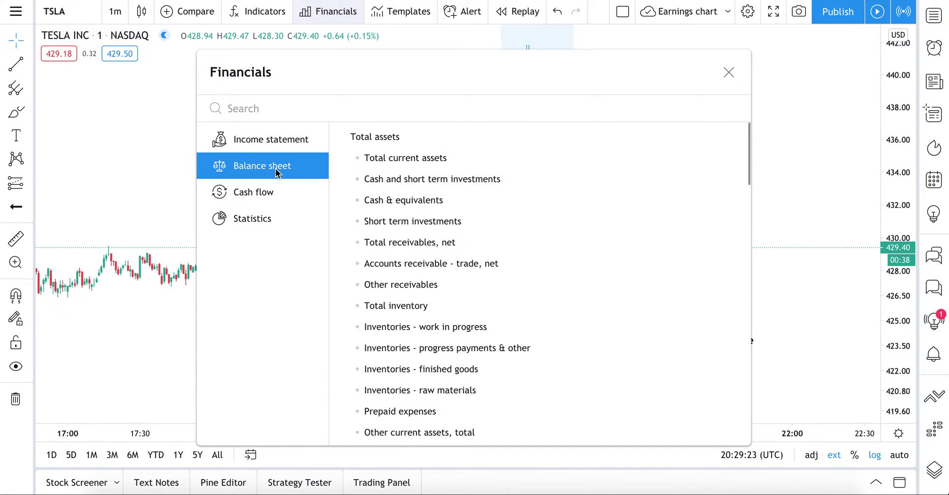
click(271, 196)
click(270, 218)
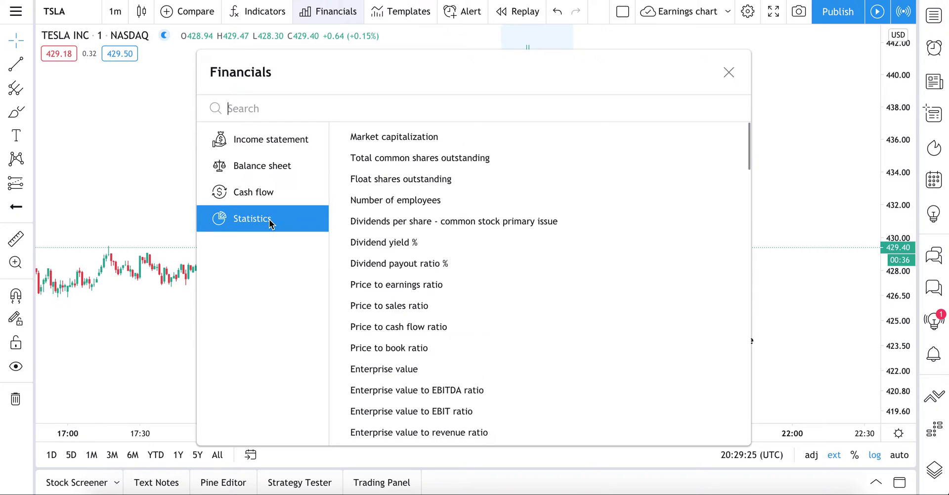
click(268, 196)
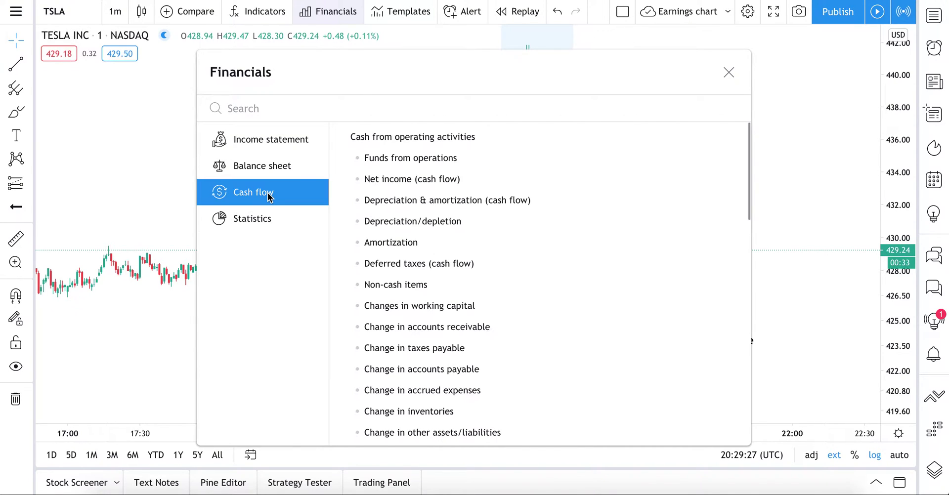
click(271, 171)
click(280, 141)
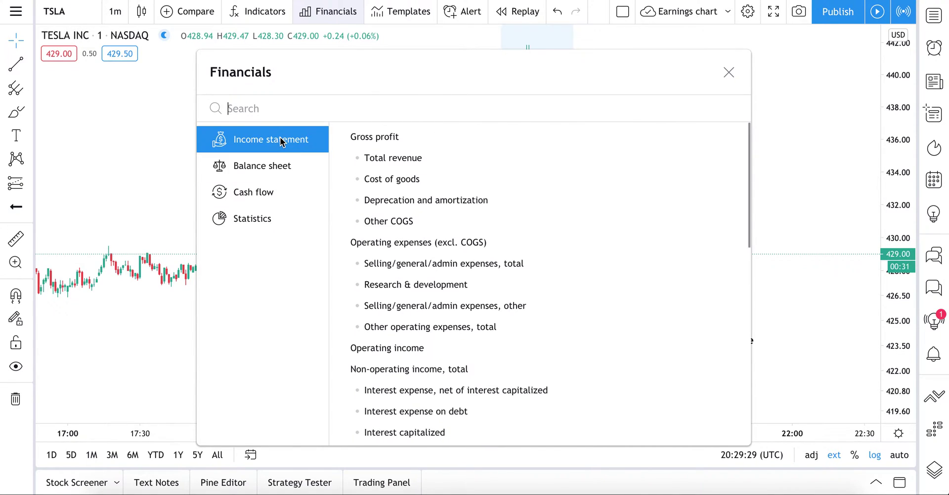
click(279, 171)
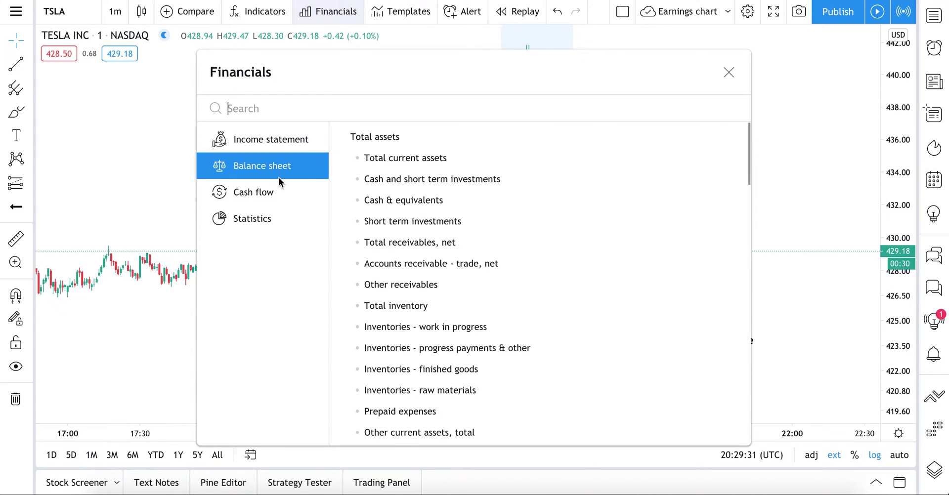
click(276, 201)
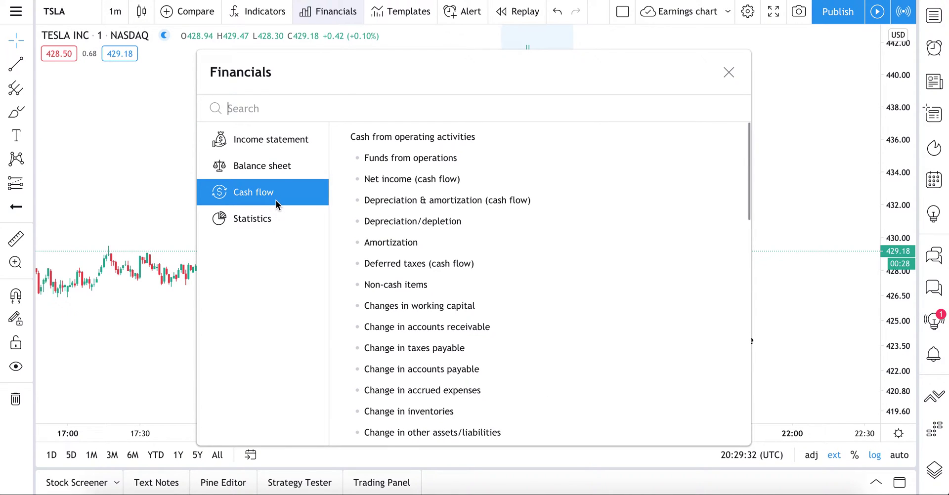
click(272, 227)
Scroll through the Statistics metrics, return to Income statement, then close the list.
scroll(372, 236, down, 2)
scroll(372, 236, down, 12)
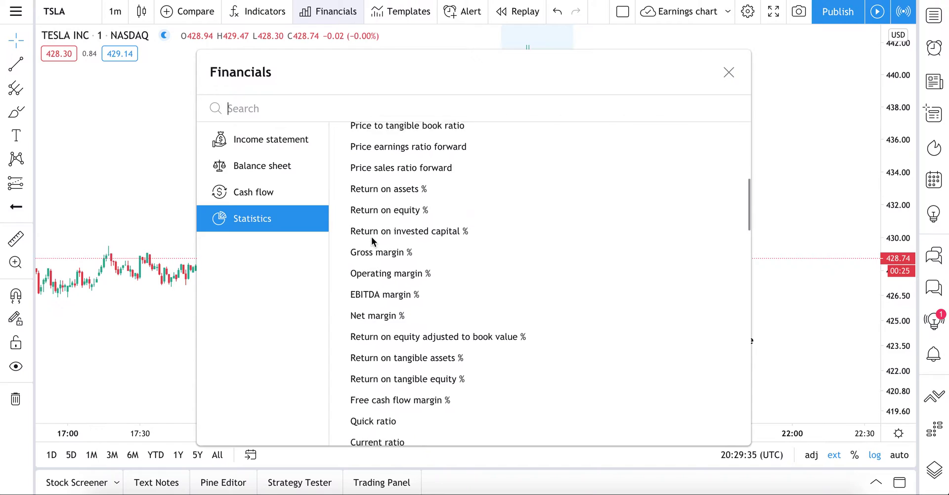
scroll(378, 205, down, 4)
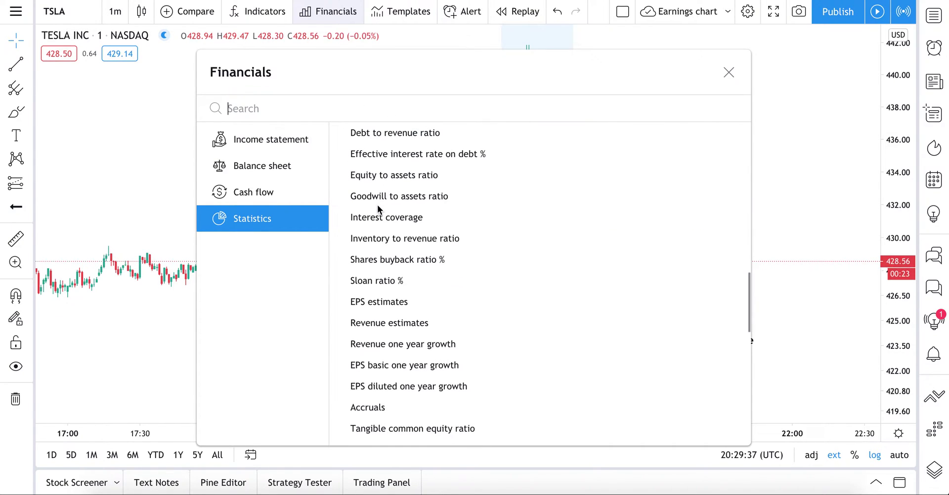
scroll(378, 205, up, 8)
scroll(378, 210, up, 2)
click(273, 138)
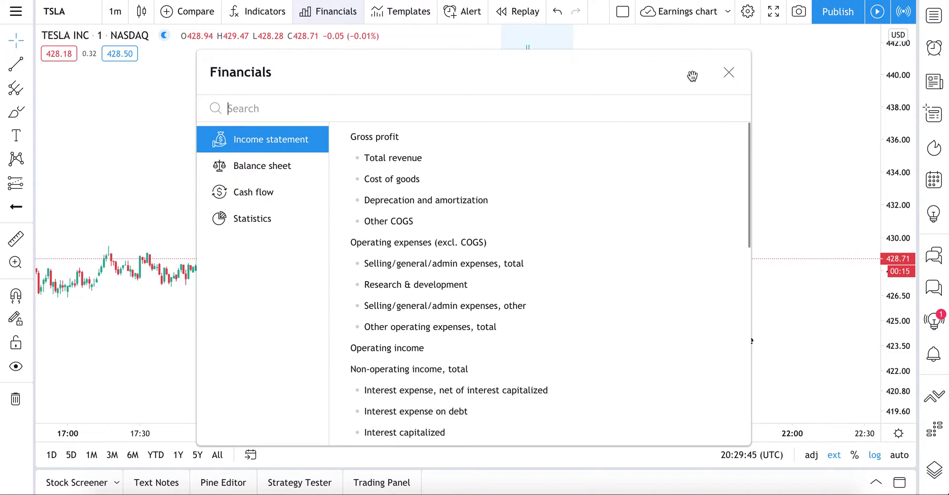
click(728, 75)
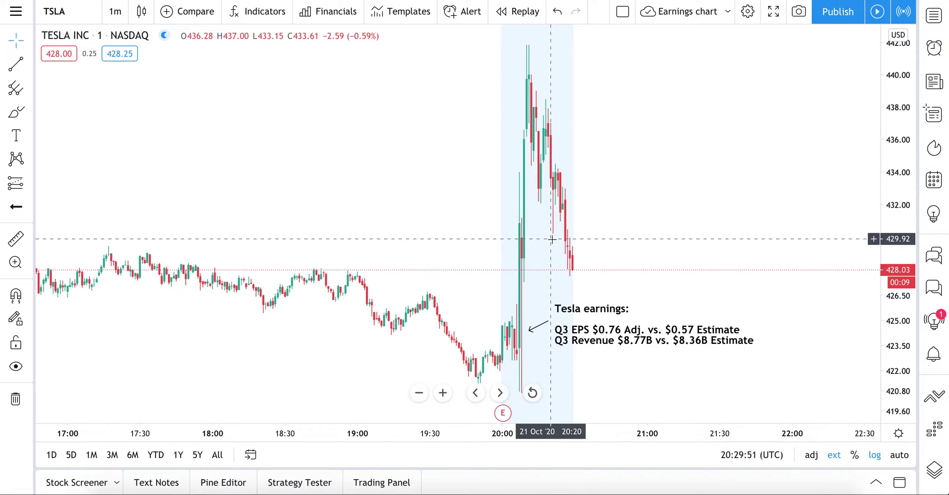
Select the Tesla Q3 earnings note on the chart, then deselect it.
click(583, 310)
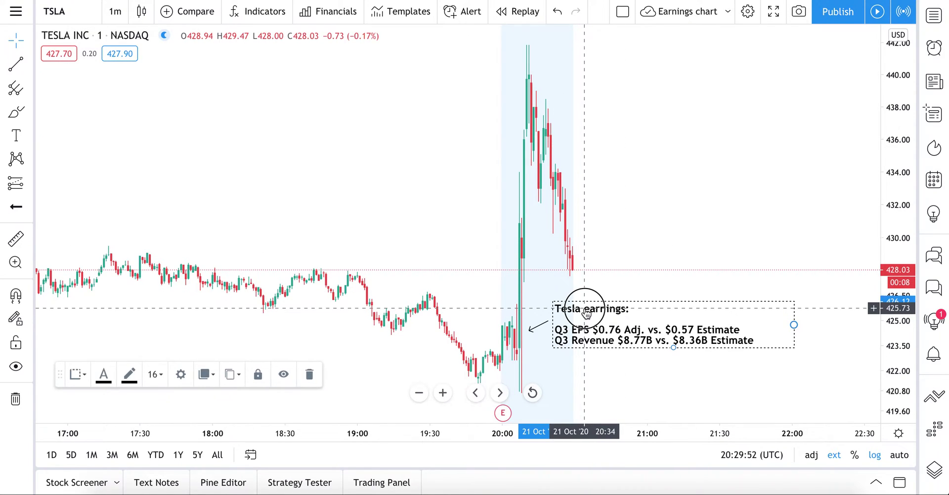
click(608, 282)
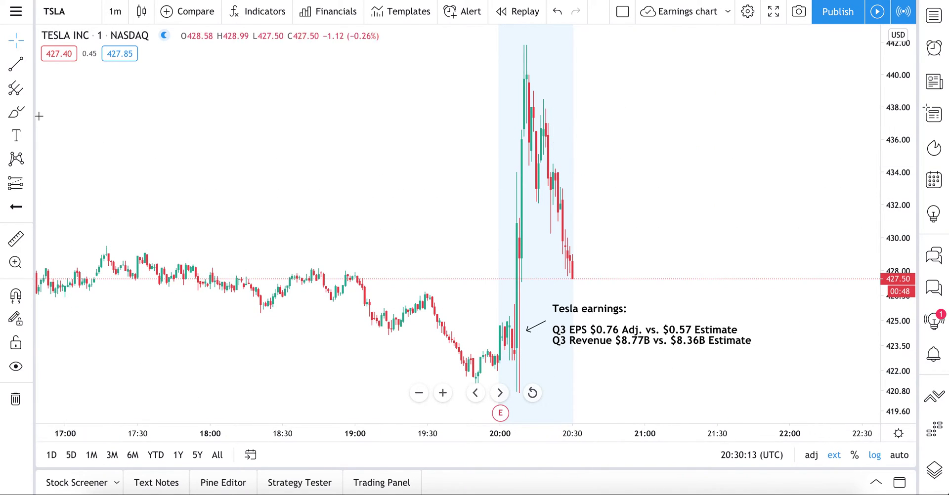
click(19, 114)
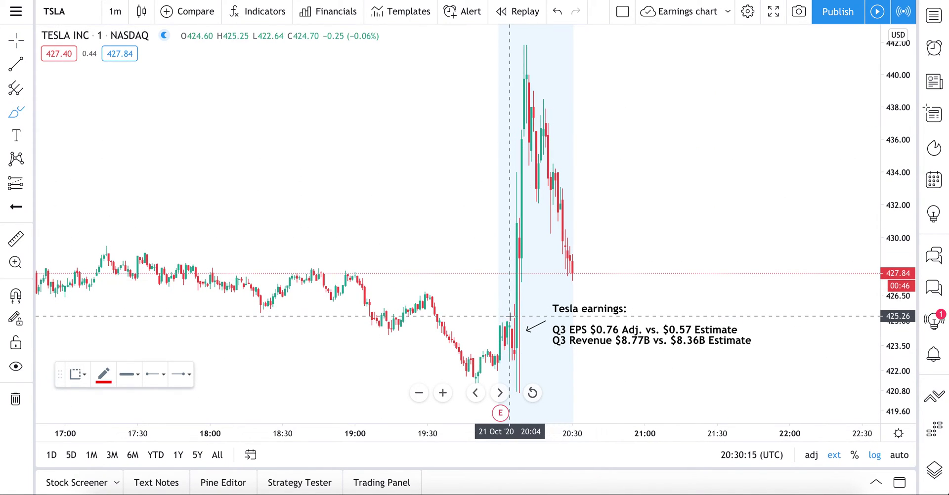
drag(510, 316, 530, 79)
key(ctrl+z)
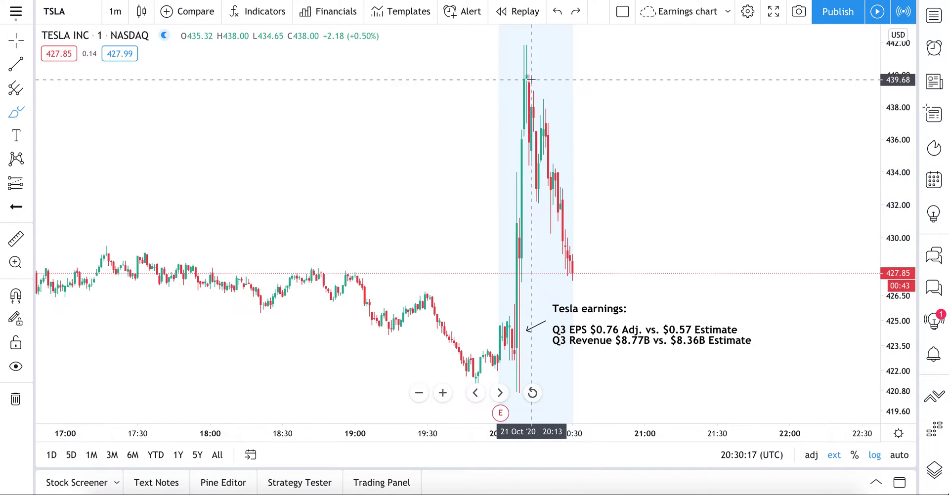
mouse_move(522, 42)
mouse_down()
mouse_move(491, 43)
mouse_move(555, 51)
mouse_move(524, 42)
mouse_move(561, 113)
mouse_move(574, 246)
mouse_move(569, 240)
mouse_move(582, 260)
mouse_up()
key(ctrl+z)
key(ctrl+z)
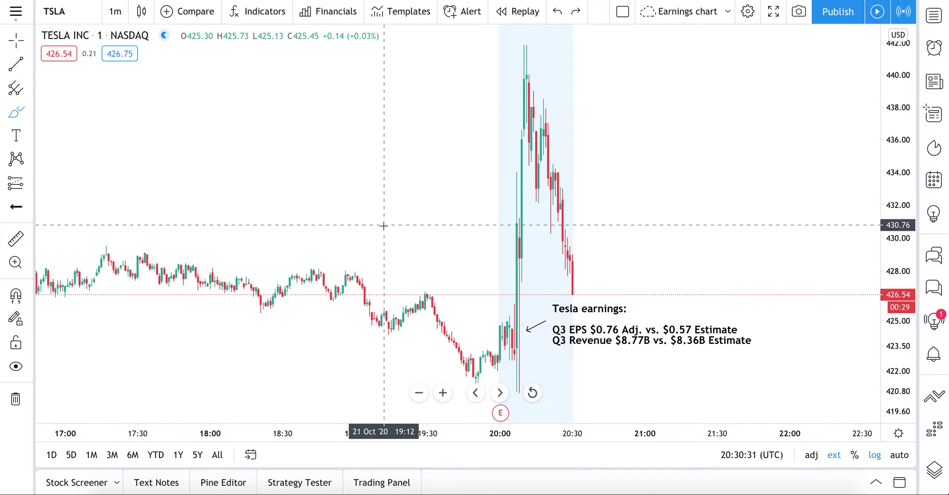
Switch the TSLA chart to the 1-day interval and auto-fit the price scale.
click(120, 18)
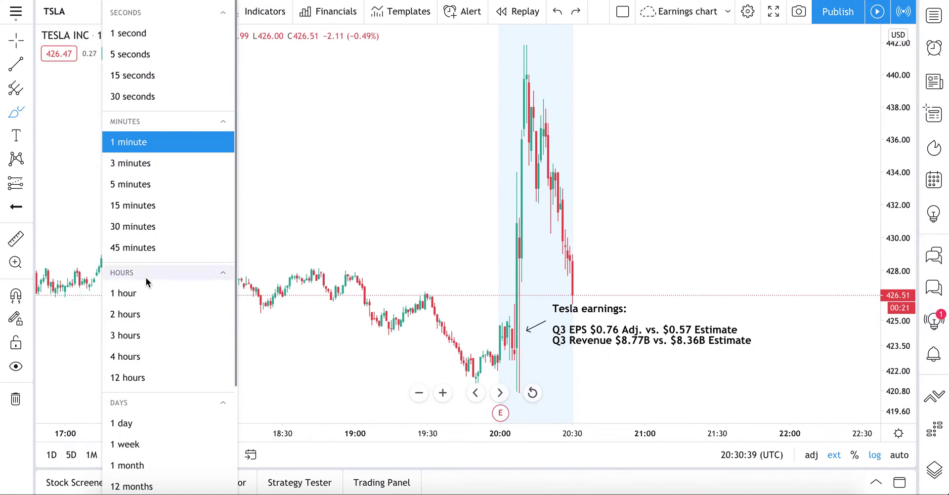
click(132, 423)
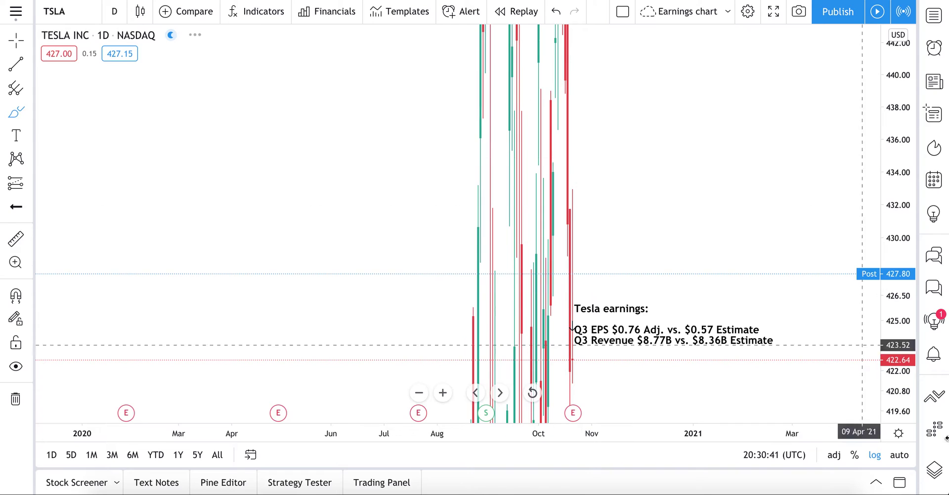
click(899, 456)
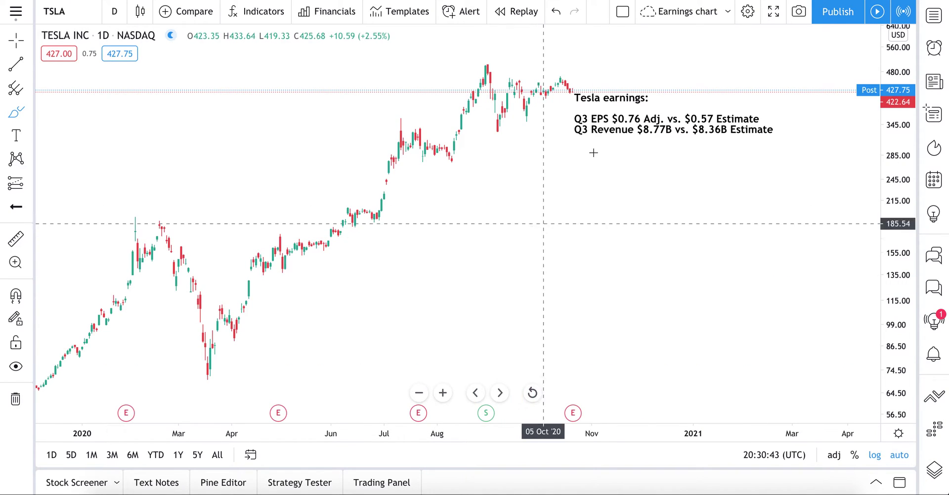
Move the Tesla earnings note up and right beside the latest prices.
click(612, 128)
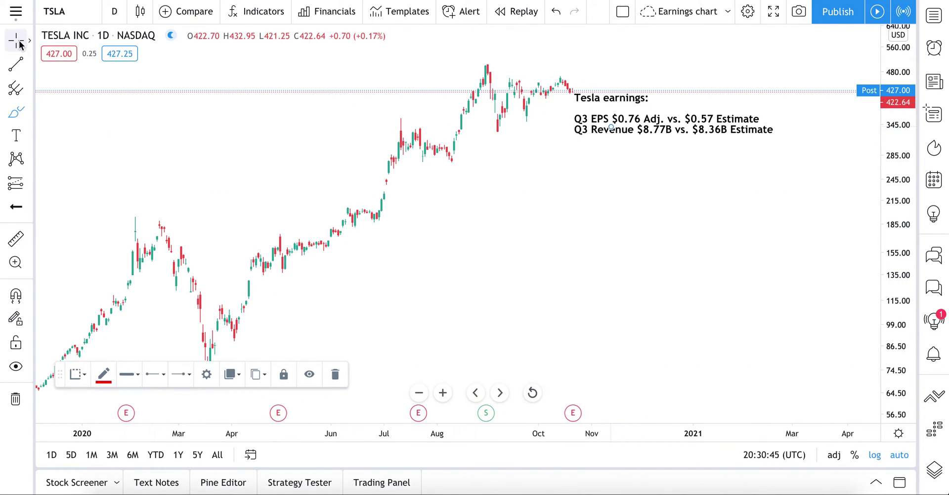
drag(638, 127, 652, 112)
click(587, 170)
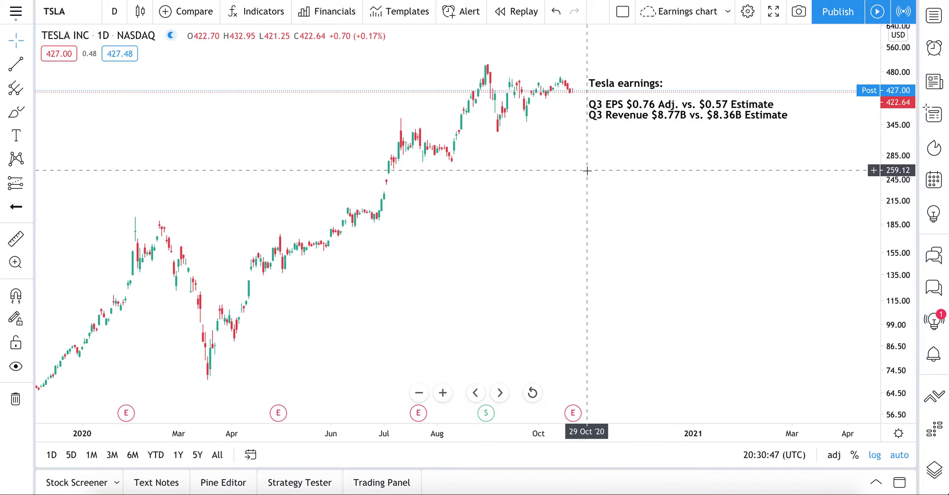
scroll(368, 127, down, 5)
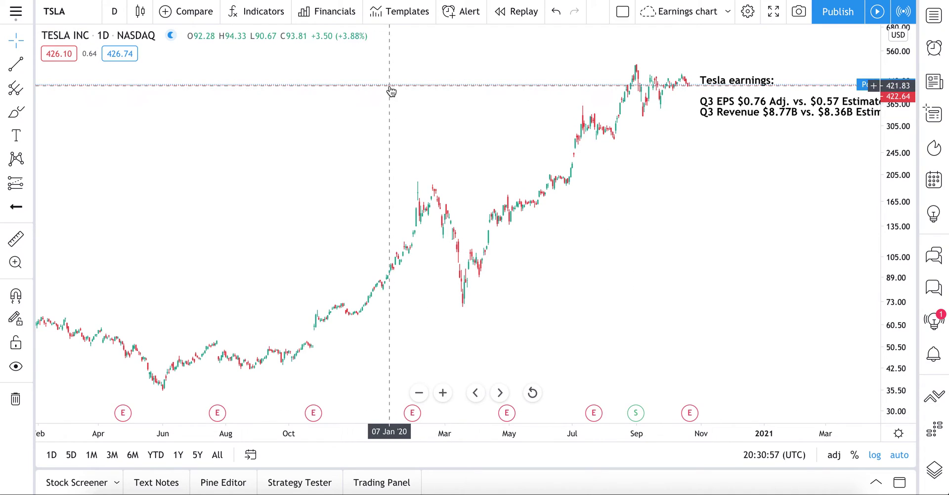
Open Financials and read the Total revenue (Sales) help article twice, closing it each time.
click(319, 15)
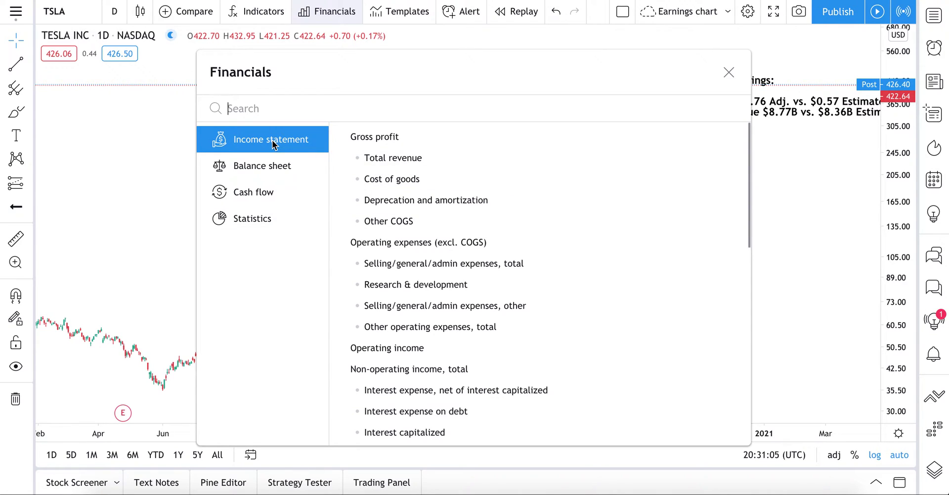
mouse_move(660, 177)
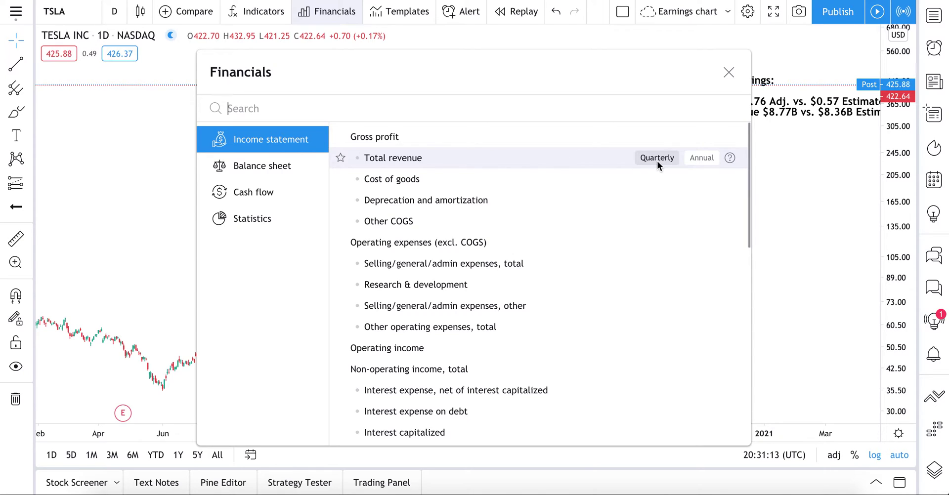
click(730, 158)
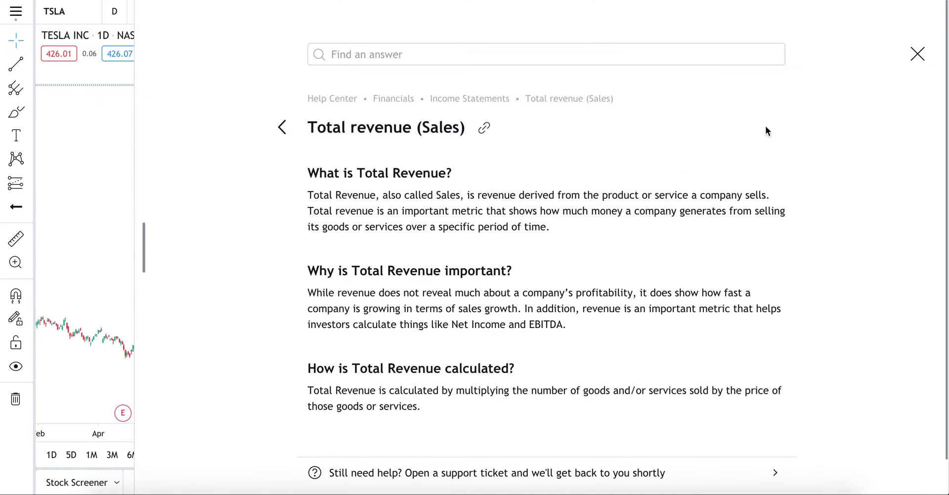
click(914, 63)
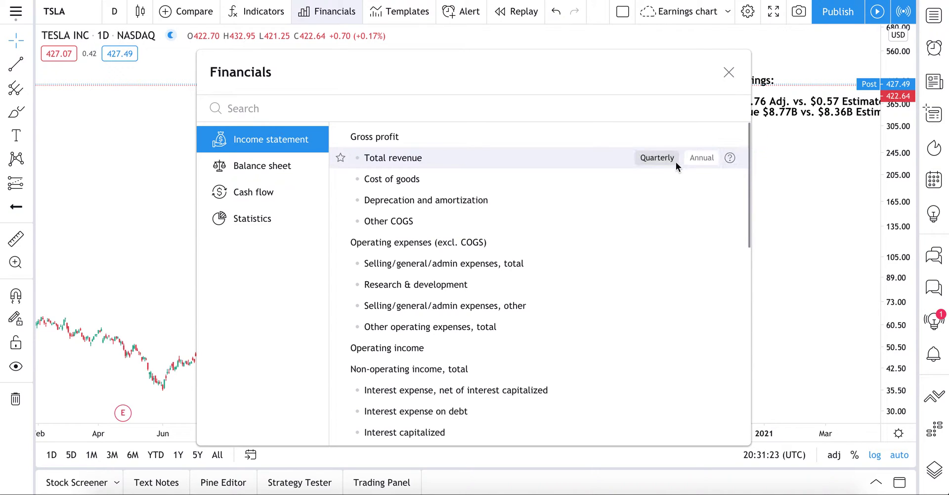
click(729, 158)
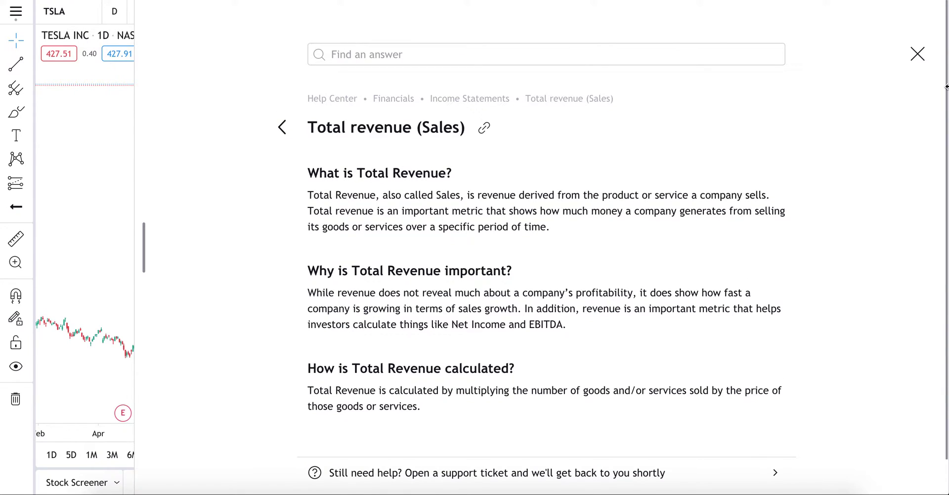
click(916, 54)
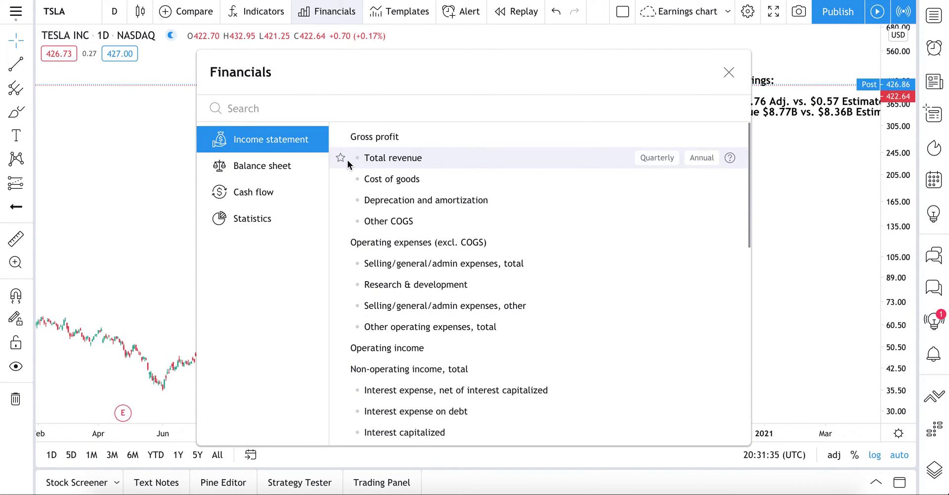
Add a quarterly Total revenue pane, enlarge it, and zoom and pan to show 2017 onward.
click(658, 159)
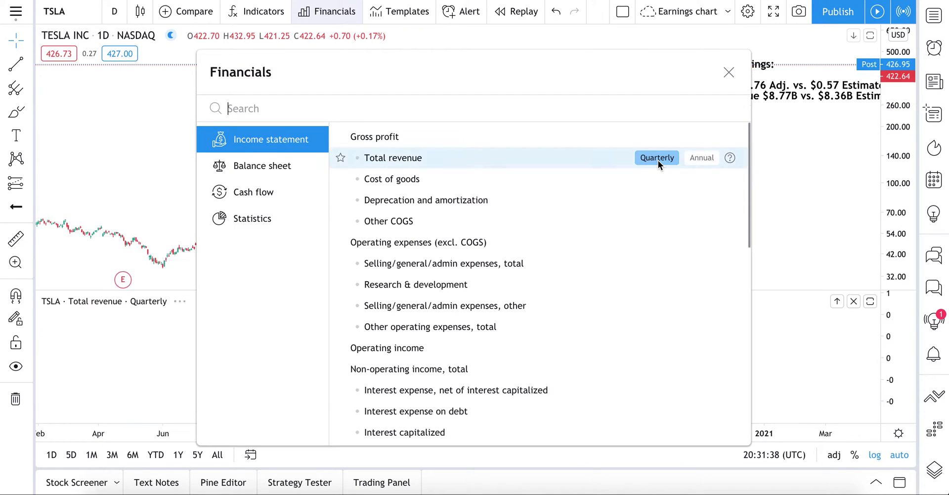
click(729, 72)
drag(441, 291, 436, 234)
scroll(445, 168, down, 8)
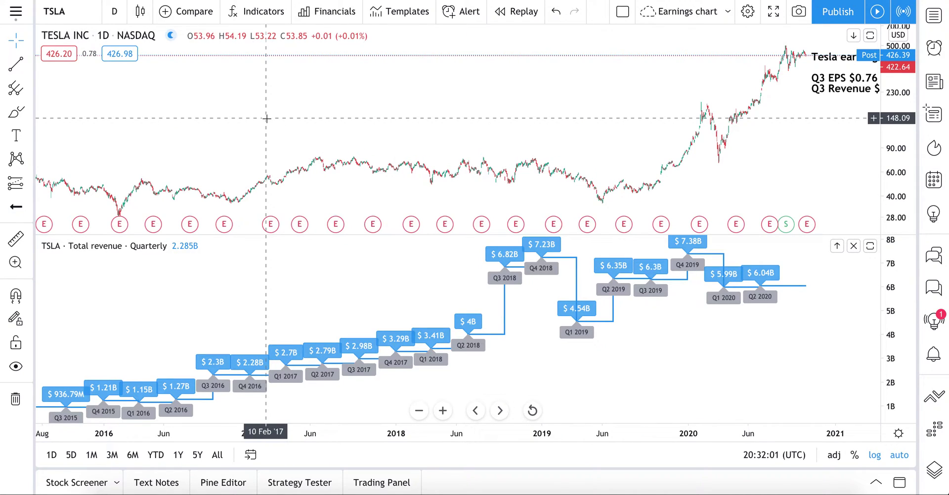
drag(500, 121, 316, 141)
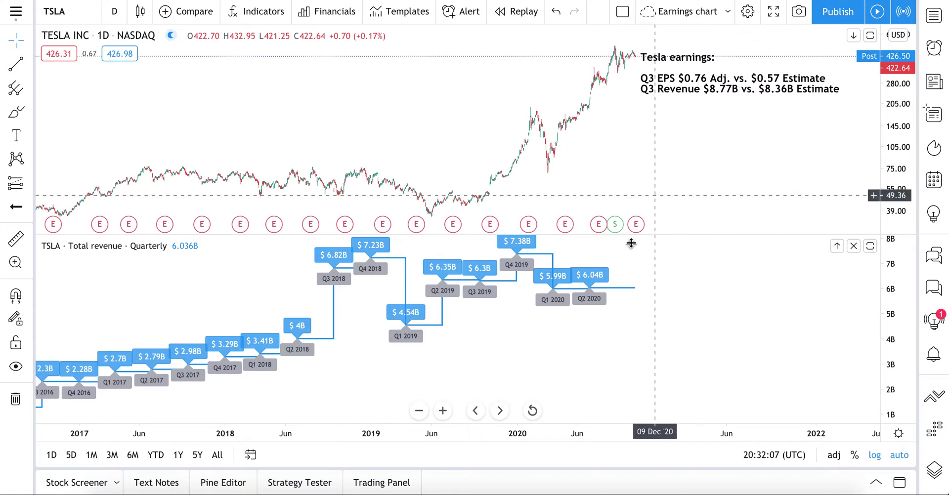
Brush a red circle around the $6.04B label, undo it, and remove the Total revenue pane.
click(15, 112)
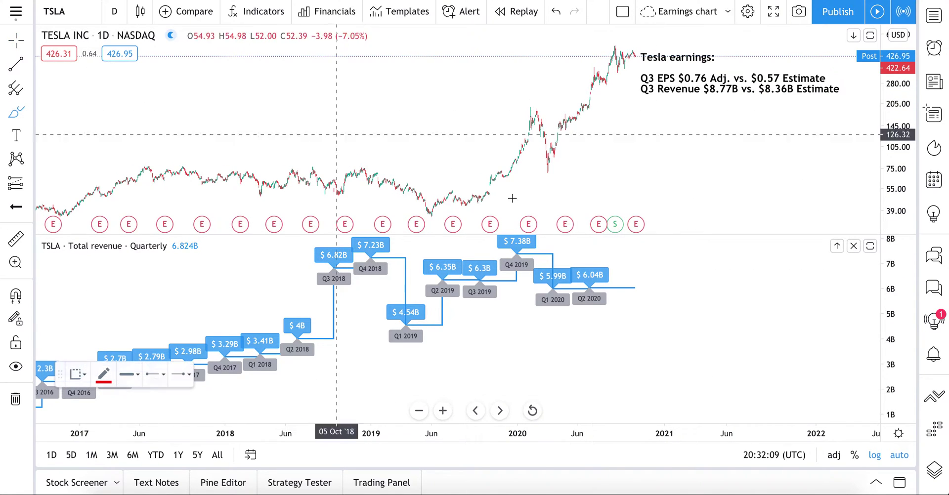
mouse_move(587, 257)
mouse_down()
mouse_move(569, 277)
mouse_move(616, 287)
mouse_move(556, 285)
mouse_move(629, 291)
mouse_move(595, 255)
mouse_up()
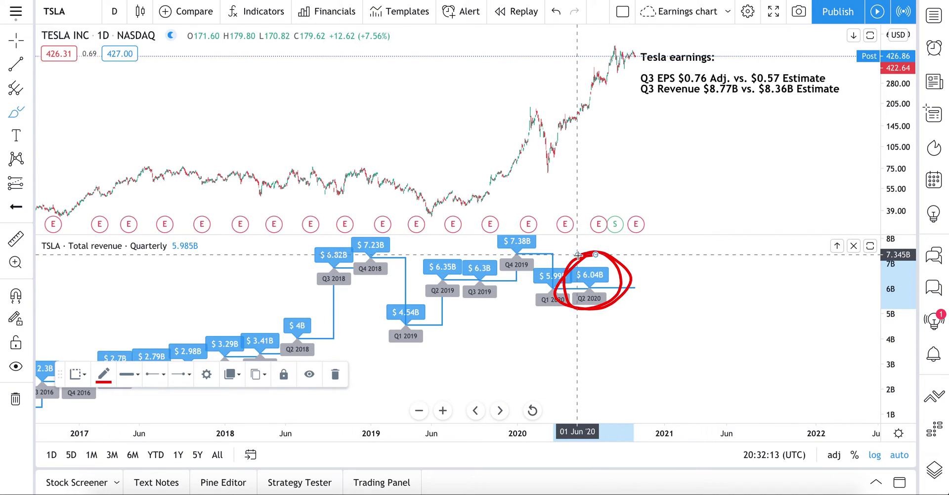
key(ctrl+z)
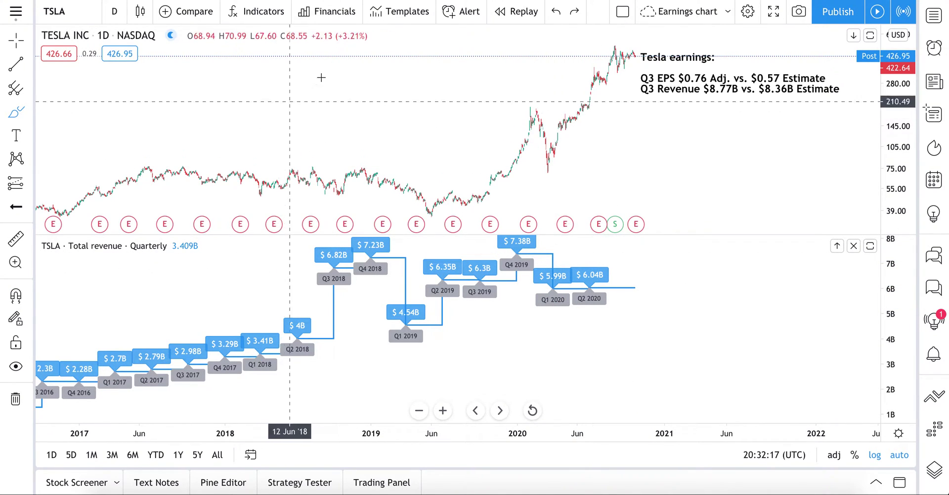
mouse_move(145, 254)
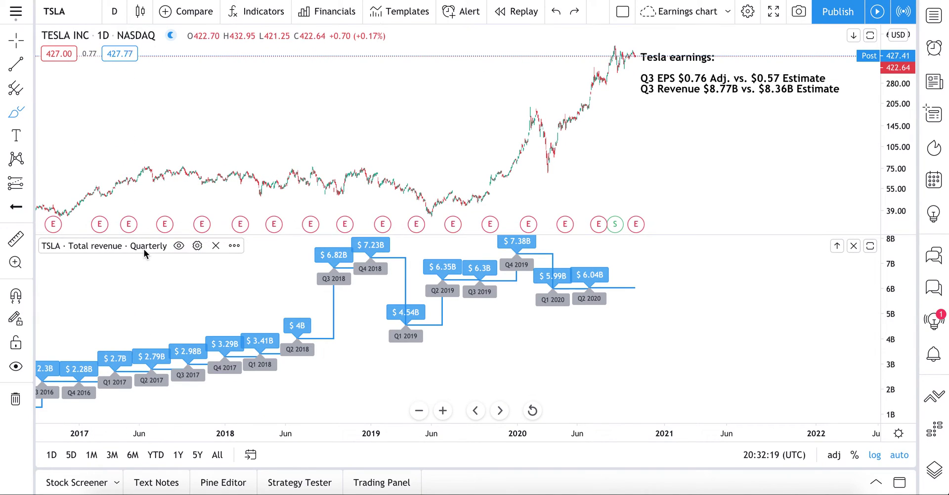
click(216, 247)
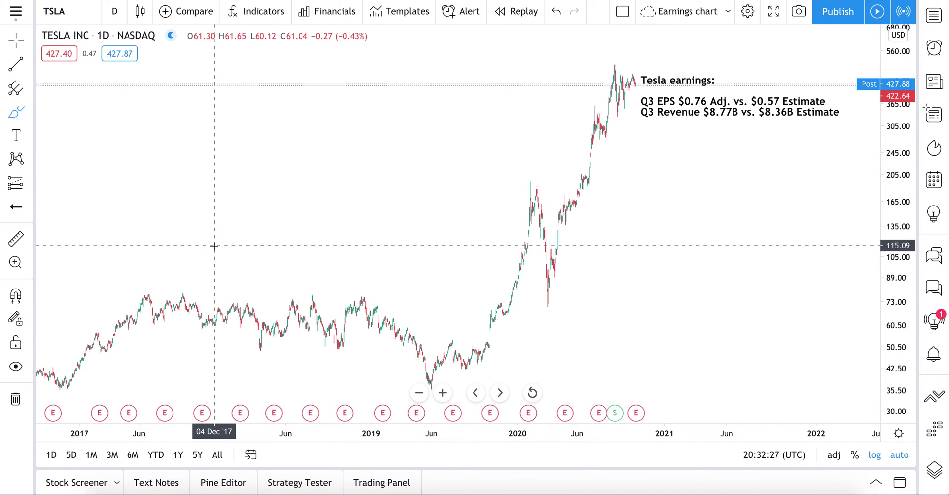
Search 'free' among the Cash flow metrics and add Free cash flow to the chart.
click(326, 15)
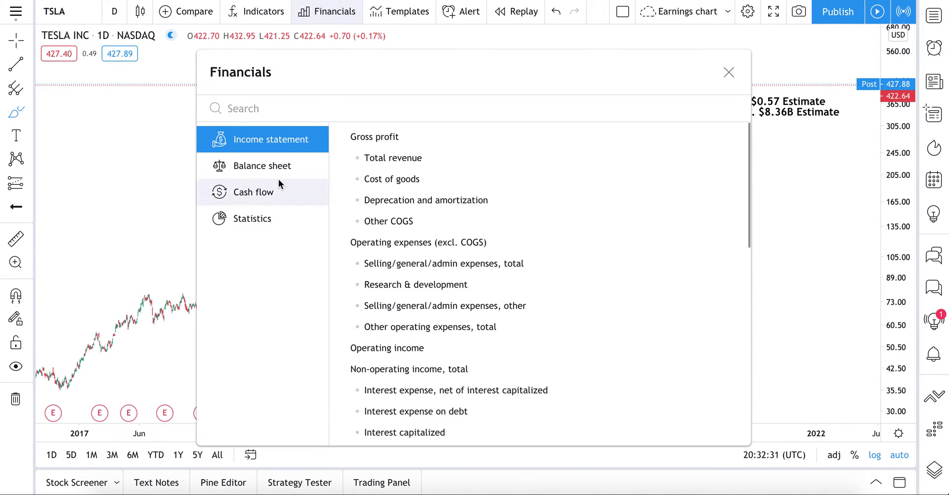
click(276, 192)
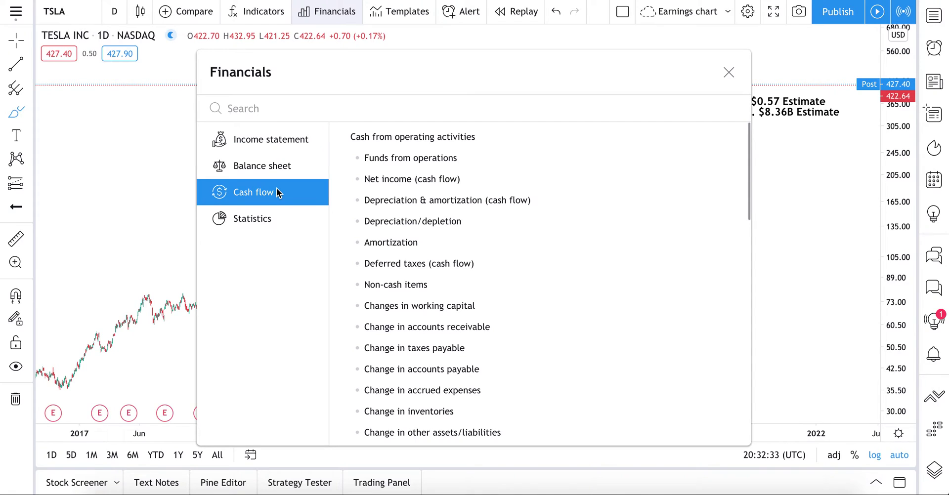
scroll(400, 210, down, 2)
scroll(400, 210, up, 2)
text(free)
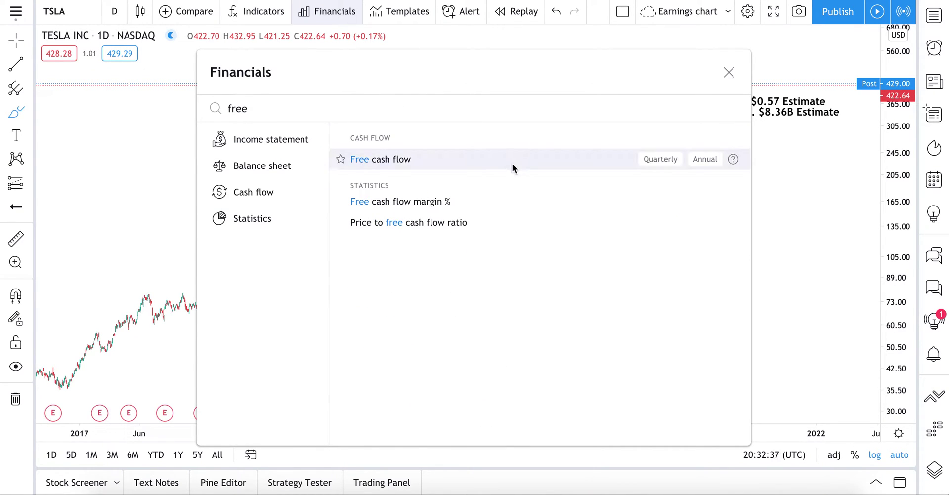
click(479, 161)
Enlarge the Free cash flow pane and zoom out to show quarters back to 2015.
click(729, 72)
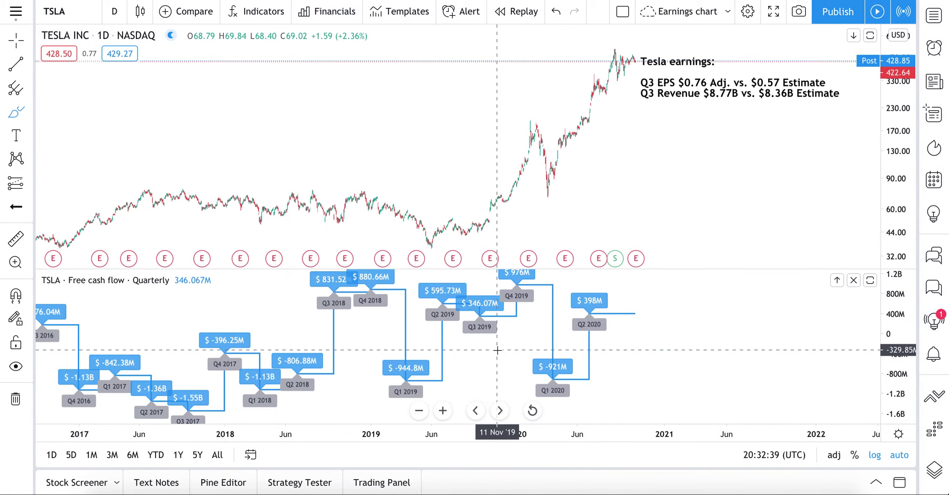
scroll(489, 366, down, 3)
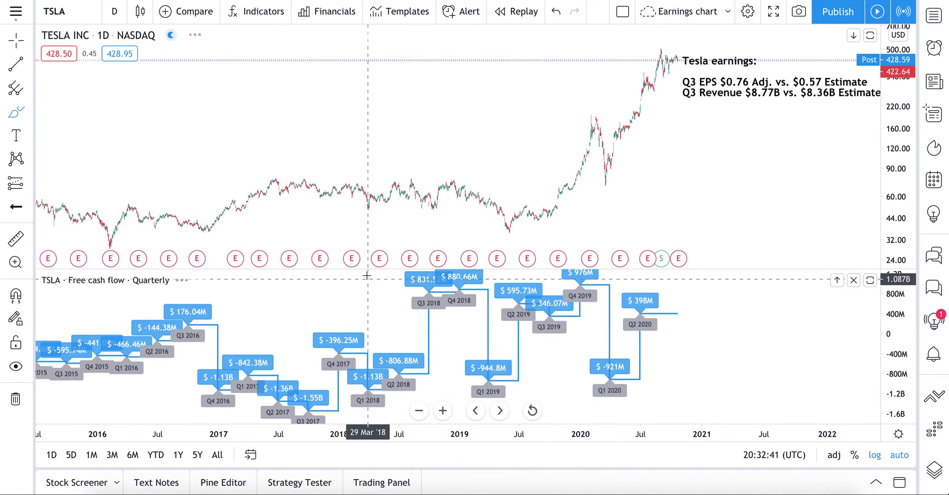
drag(365, 269, 361, 233)
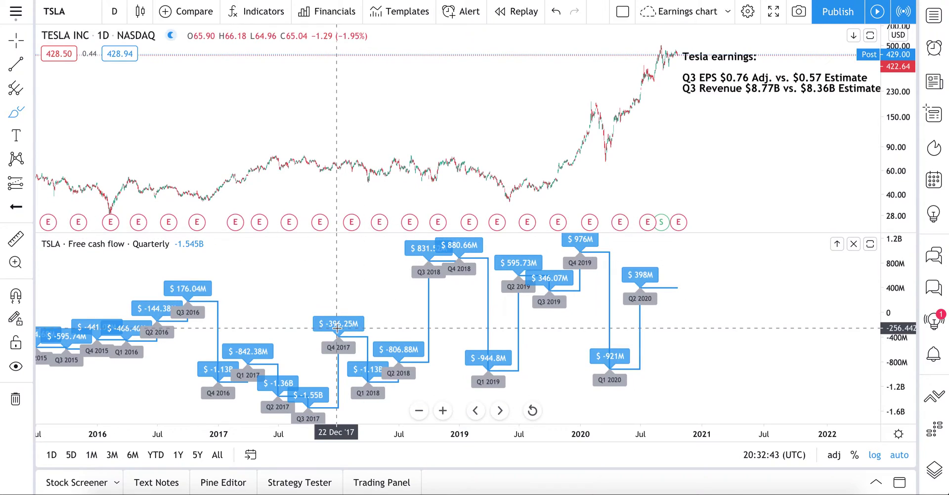
scroll(337, 327, down, 1)
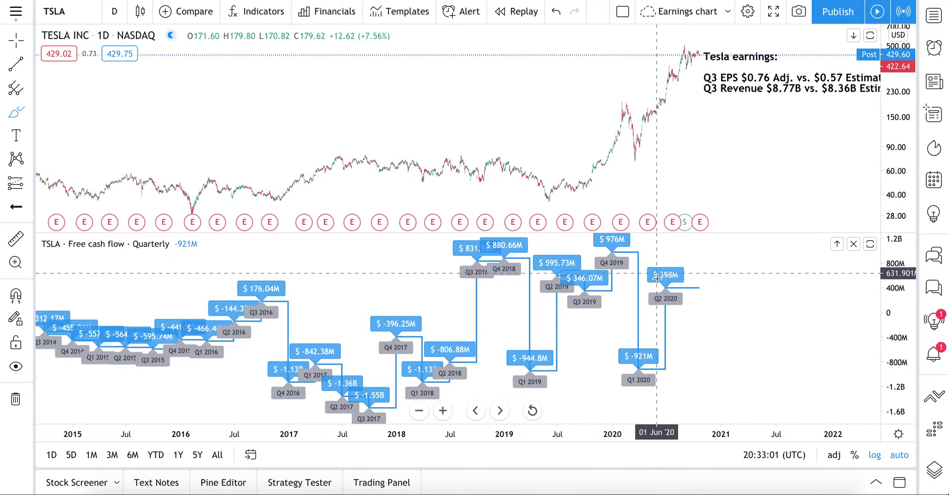
scroll(487, 149, down, 2)
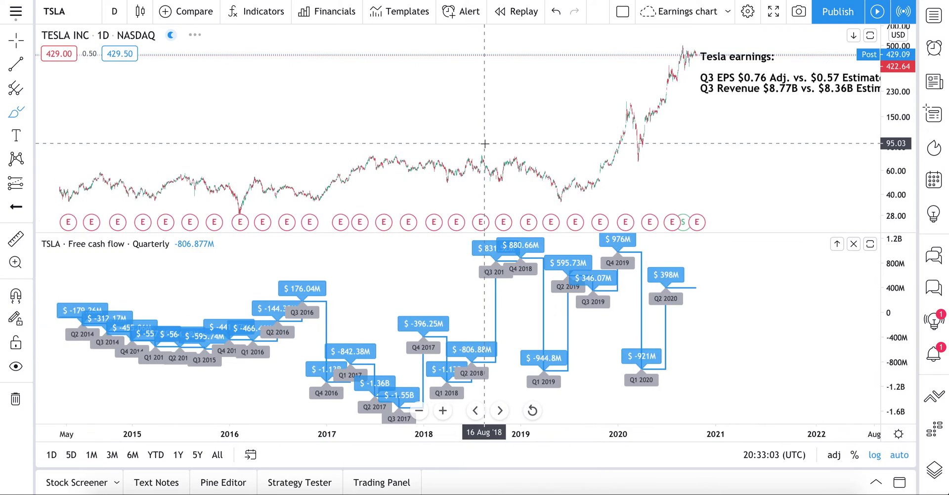
scroll(484, 144, down, 2)
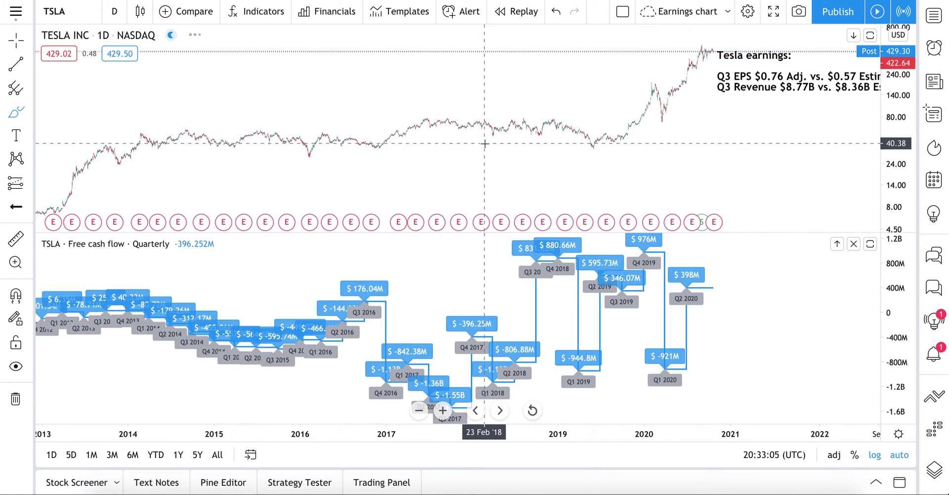
scroll(484, 144, up, 3)
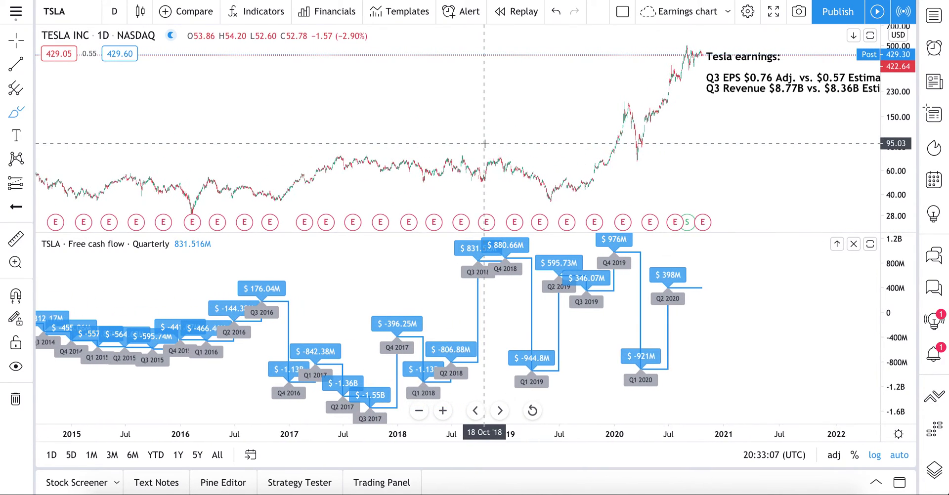
scroll(484, 144, up, 1)
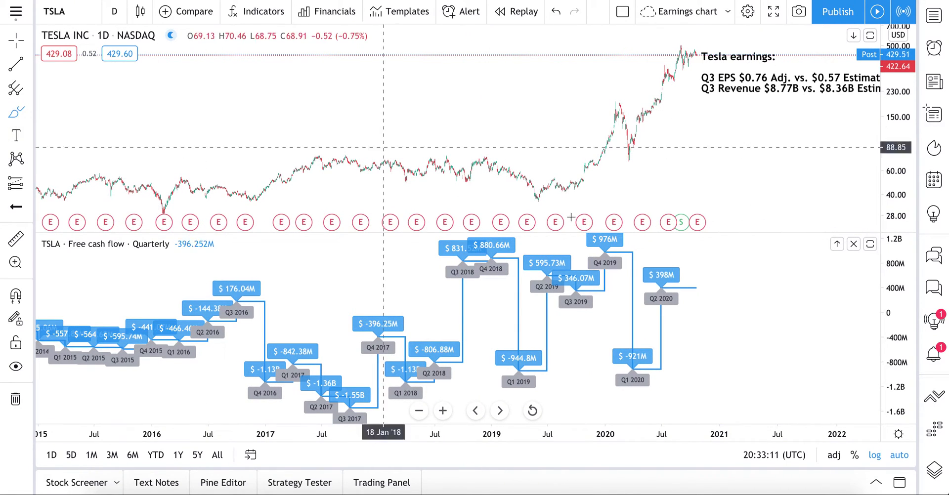
Raise the Free cash flow pane divider higher and undo the red ellipse around $976M.
mouse_move(569, 232)
mouse_down()
mouse_move(568, 174)
mouse_move(589, 172)
mouse_move(578, 194)
mouse_move(624, 201)
mouse_move(638, 174)
mouse_move(583, 178)
mouse_up()
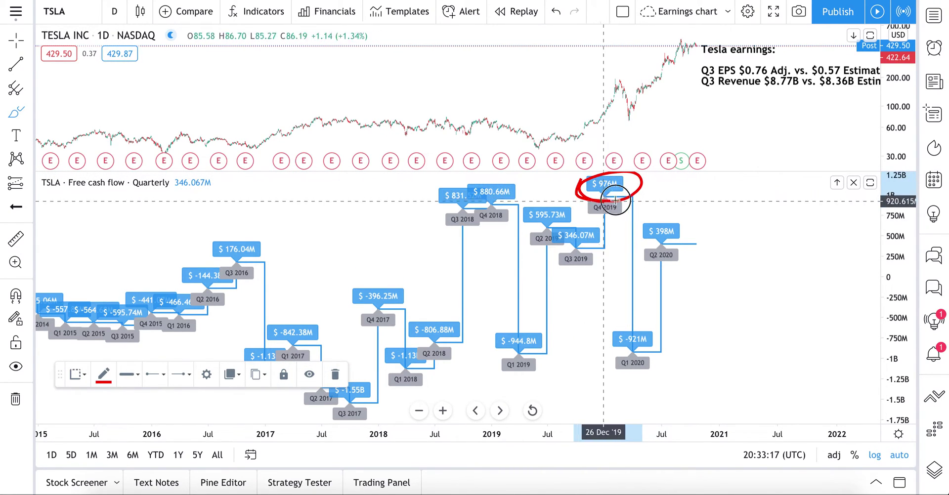
scroll(633, 257, down, 3)
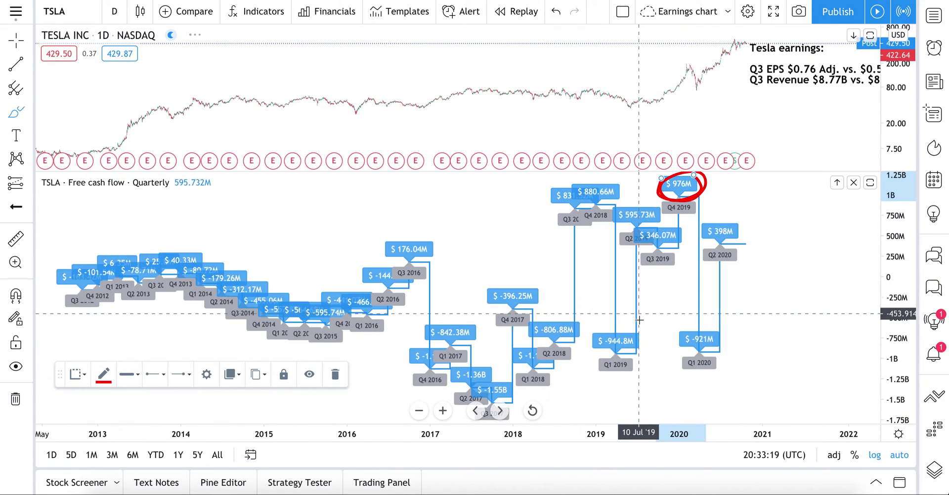
scroll(641, 279, up, 3)
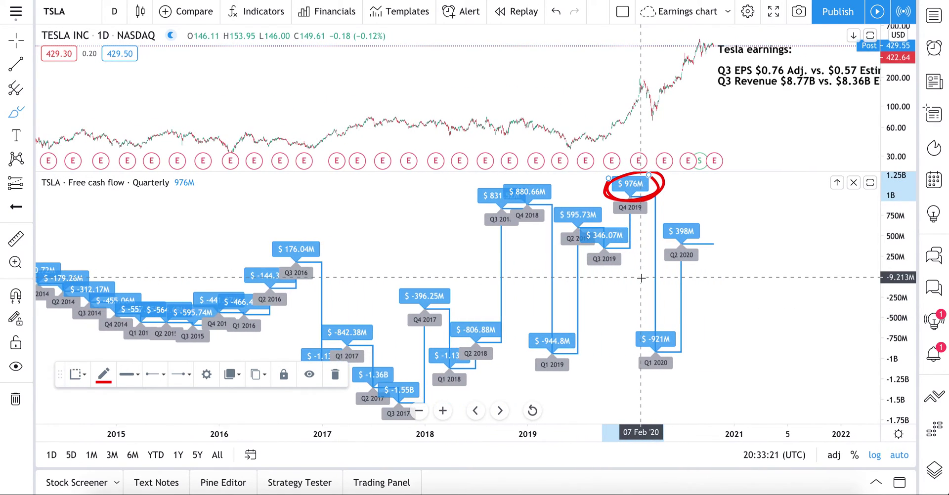
key(ctrl+z)
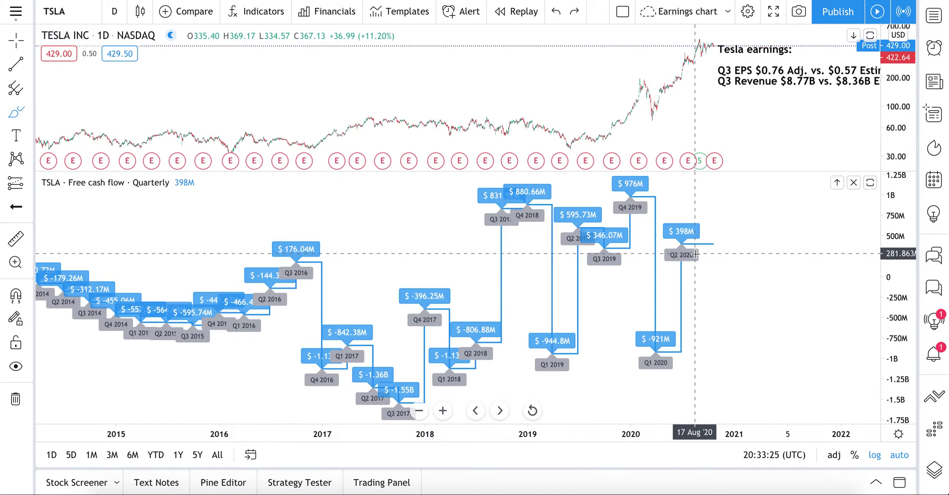
scroll(695, 254, up, 4)
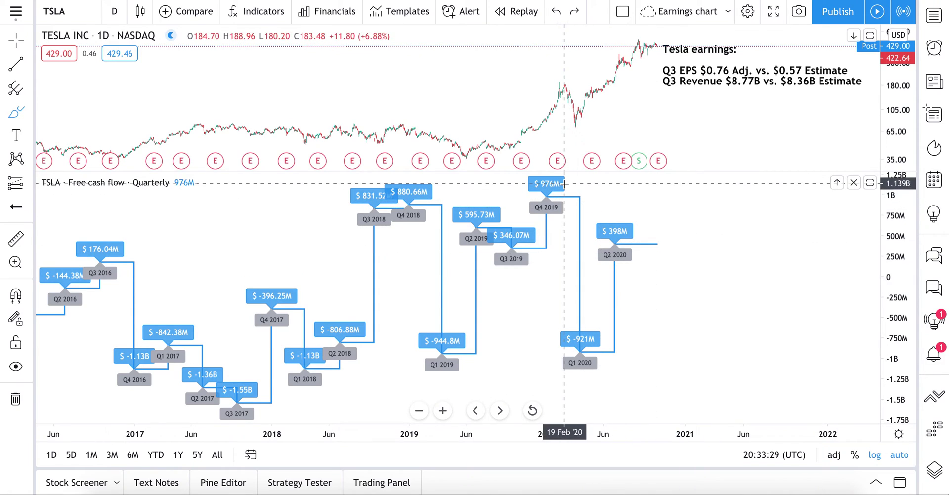
Sketch red strokes after Q2 2020 and near $976M, undoing each one.
mouse_move(662, 244)
mouse_down()
mouse_move(697, 211)
mouse_move(705, 186)
mouse_move(717, 182)
mouse_move(722, 204)
mouse_up()
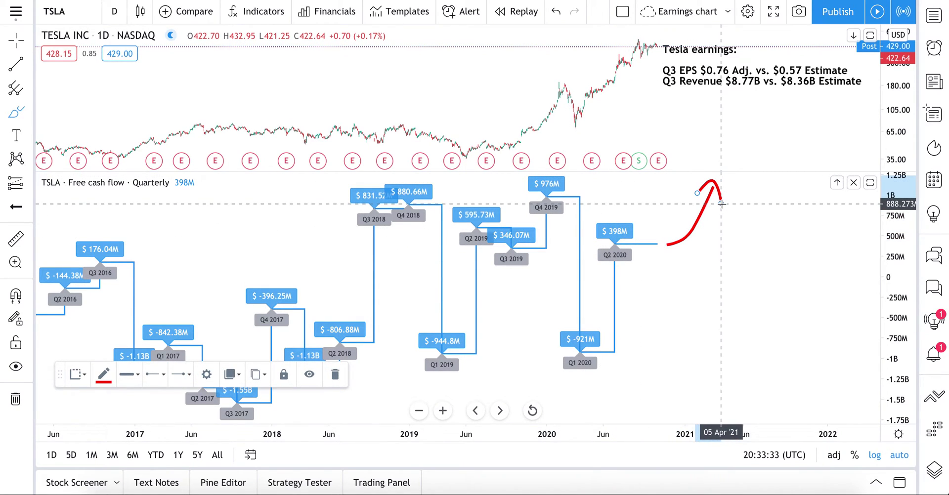
key(ctrl+z)
drag(523, 197, 529, 194)
key(ctrl+z)
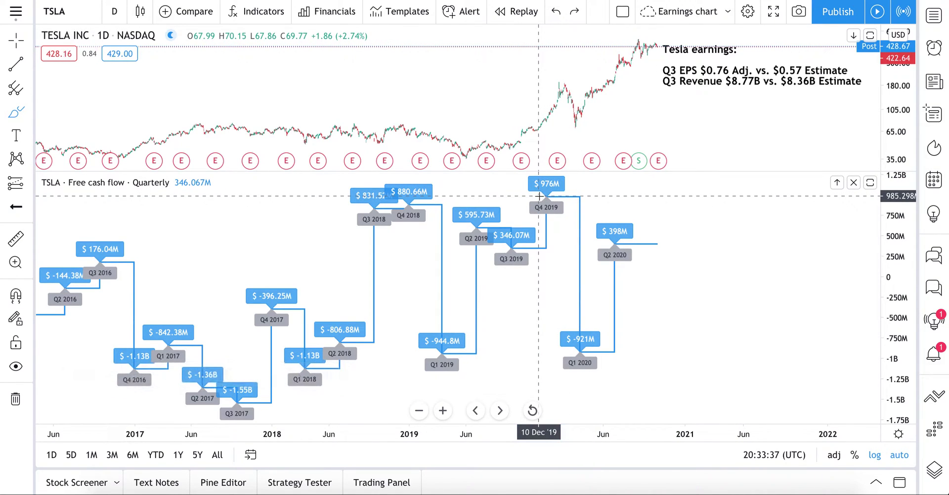
scroll(356, 129, up, 3)
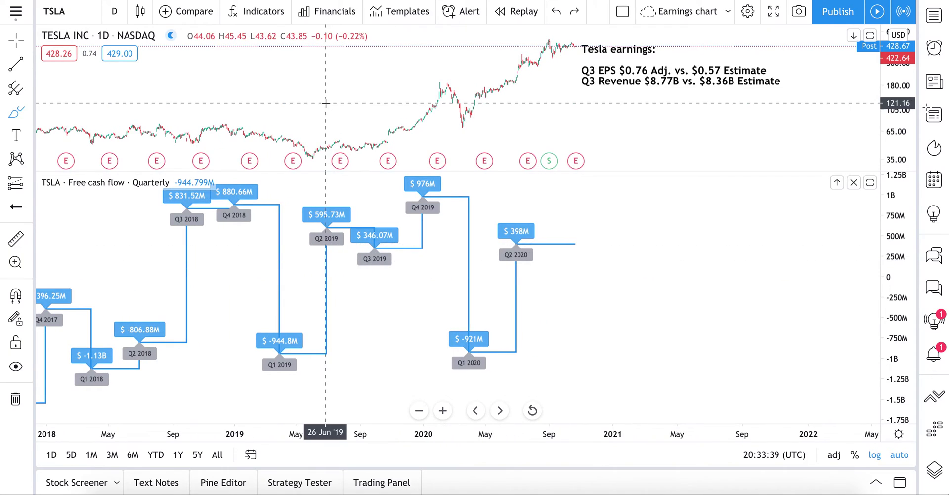
scroll(325, 103, up, 2)
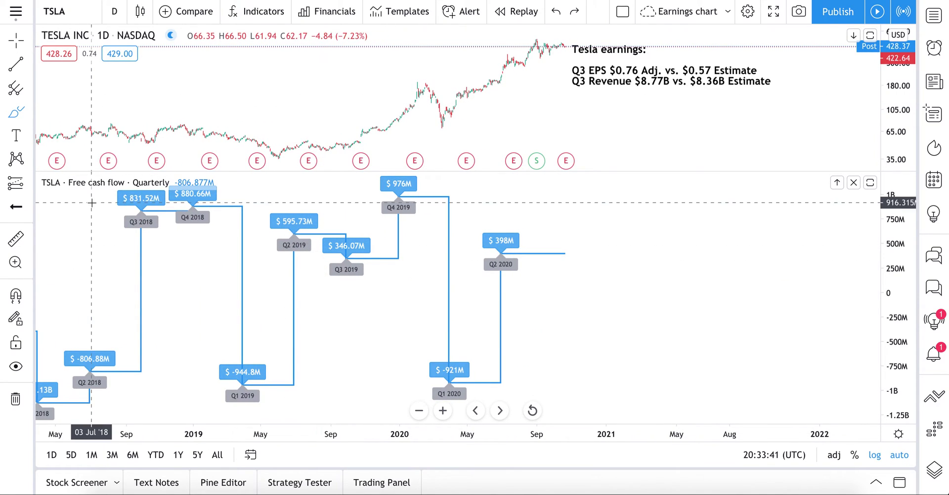
mouse_move(208, 185)
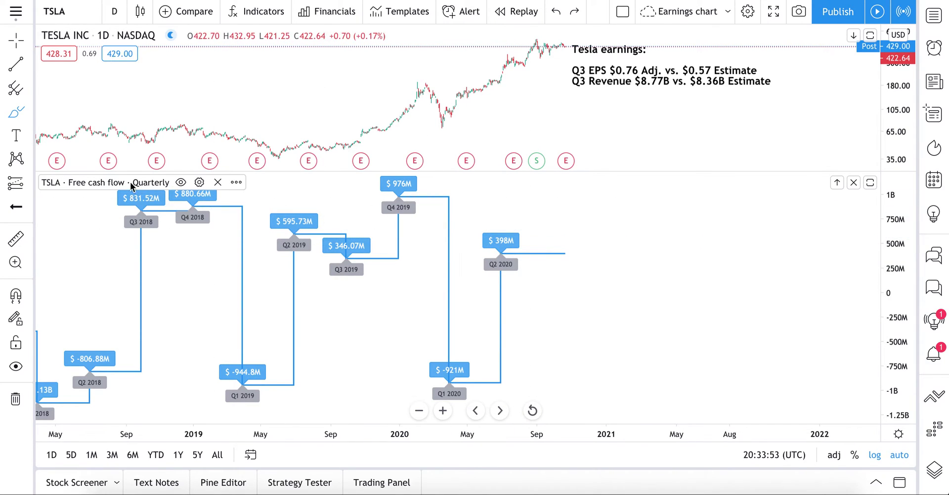
Remove the Free cash flow pane, then add Number of employees from the Statistics metrics.
click(213, 183)
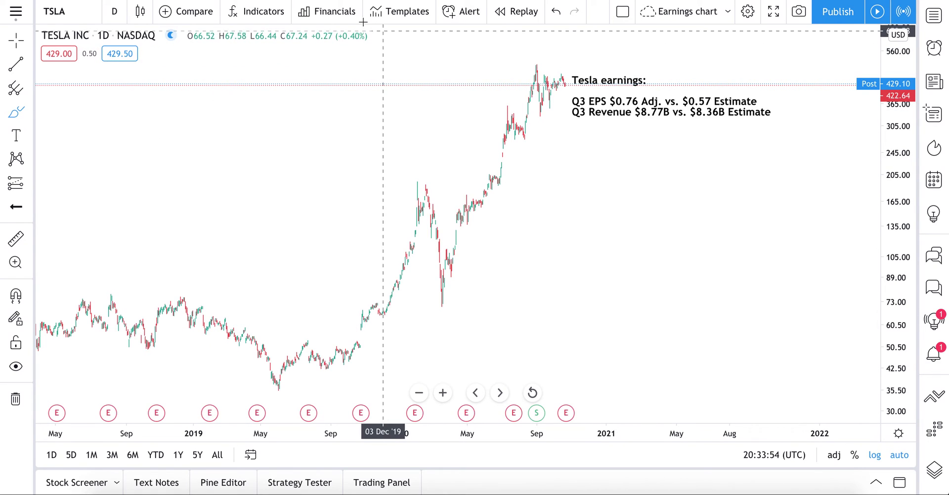
click(324, 15)
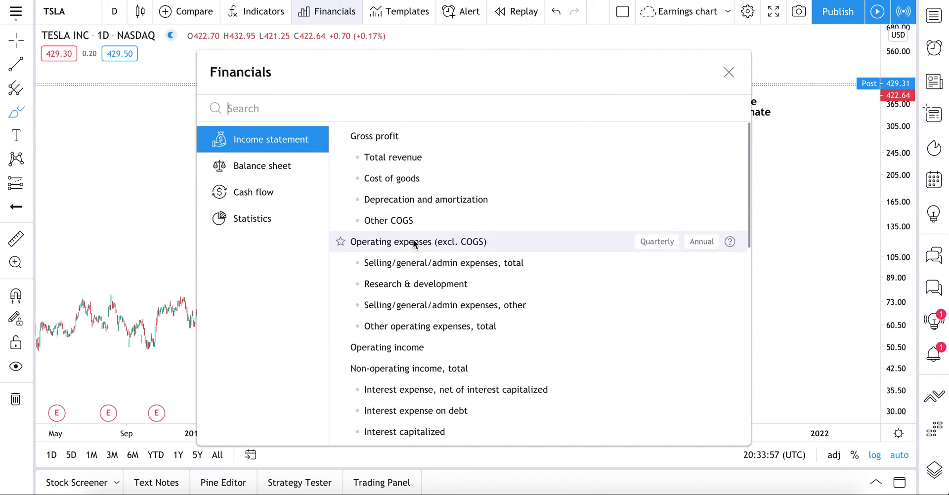
scroll(414, 244, down, 5)
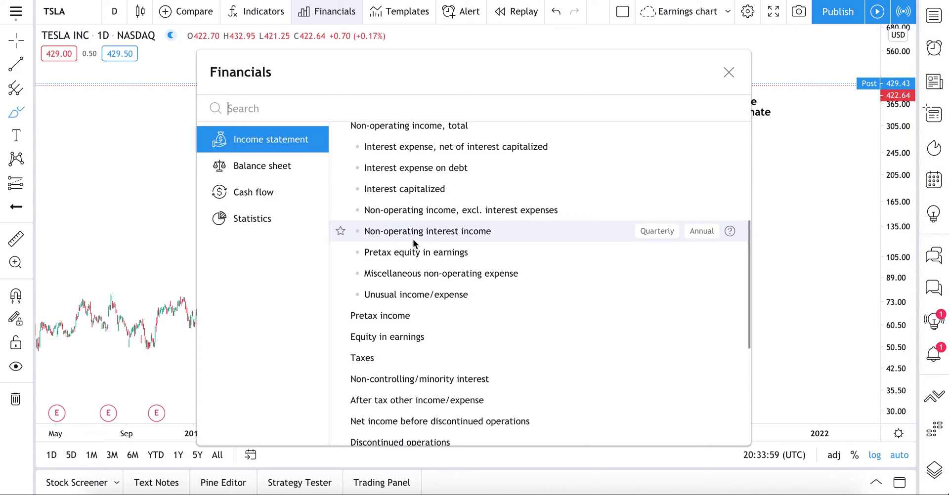
click(266, 226)
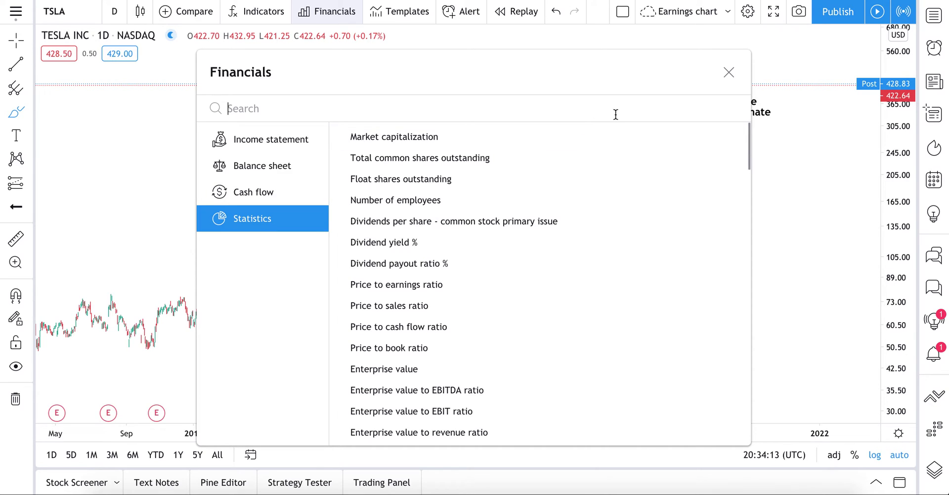
click(438, 202)
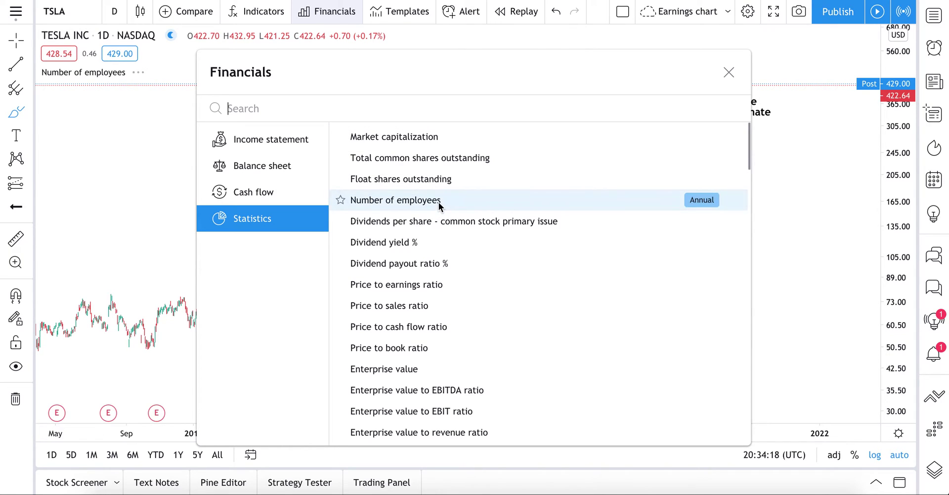
Close the Financials list and zoom out so the employees pane spans 2012–2019.
click(728, 72)
scroll(513, 346, down, 6)
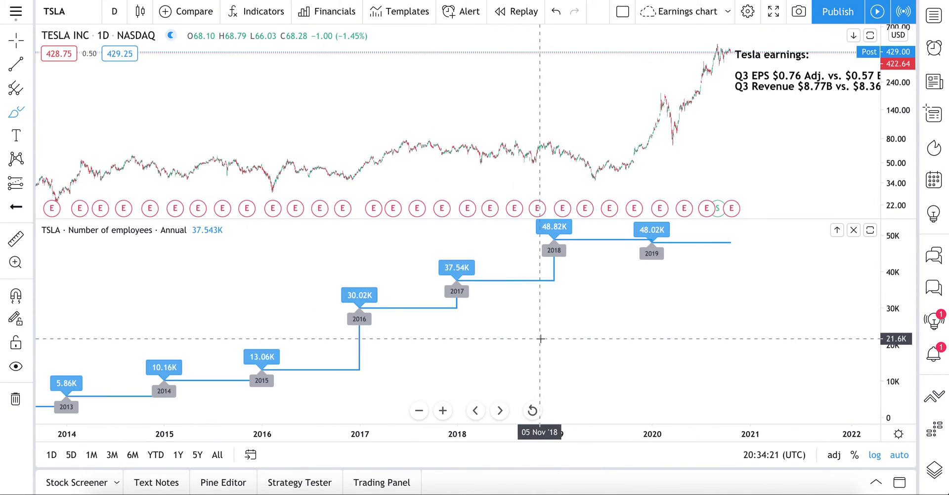
scroll(540, 339, down, 2)
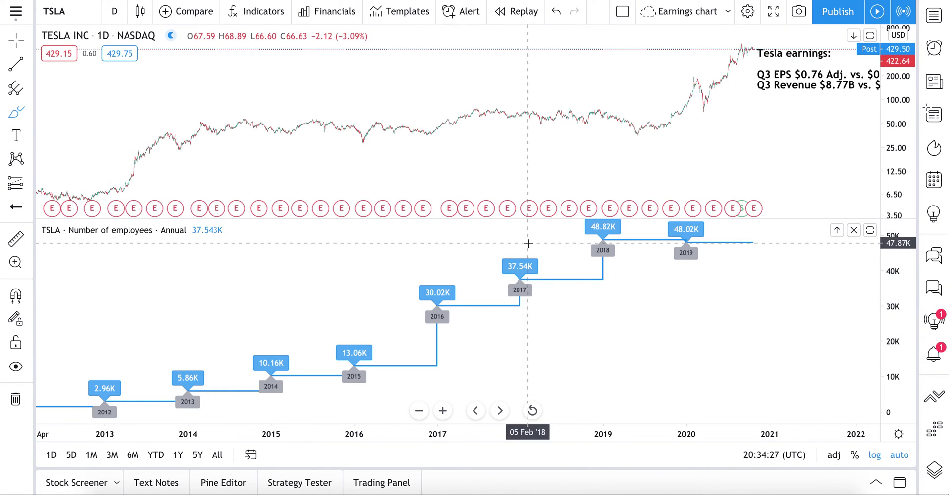
Draw a red freehand scribble across the 48K step on the employees pane, then undo it.
click(571, 242)
mouse_move(570, 241)
mouse_down()
mouse_move(685, 243)
mouse_move(558, 240)
mouse_move(670, 249)
mouse_up()
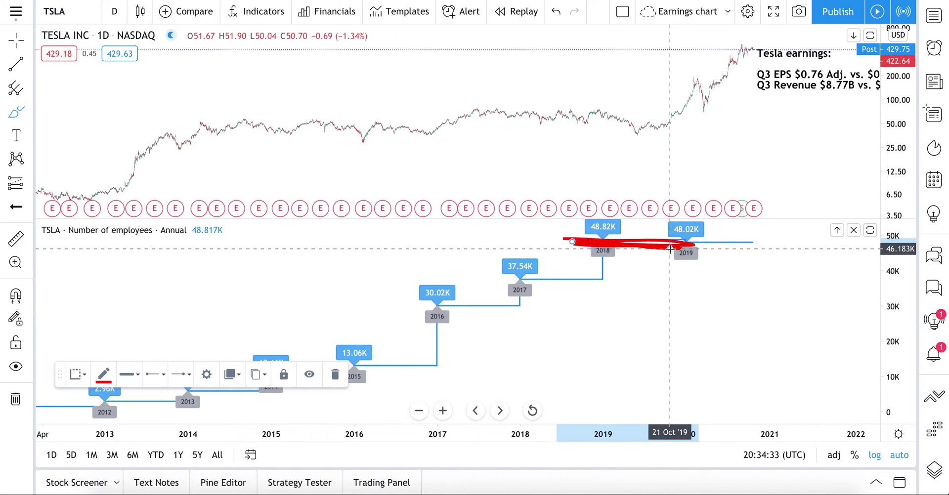
key(ctrl+z)
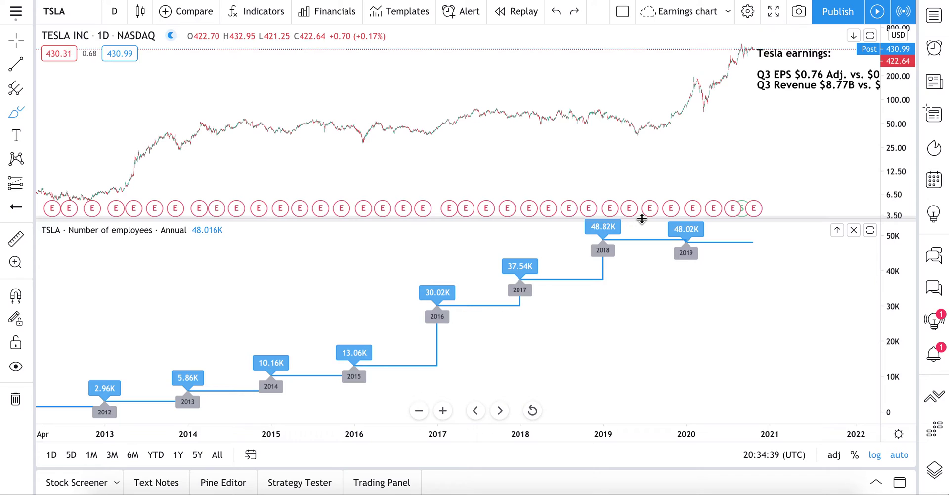
mouse_move(192, 238)
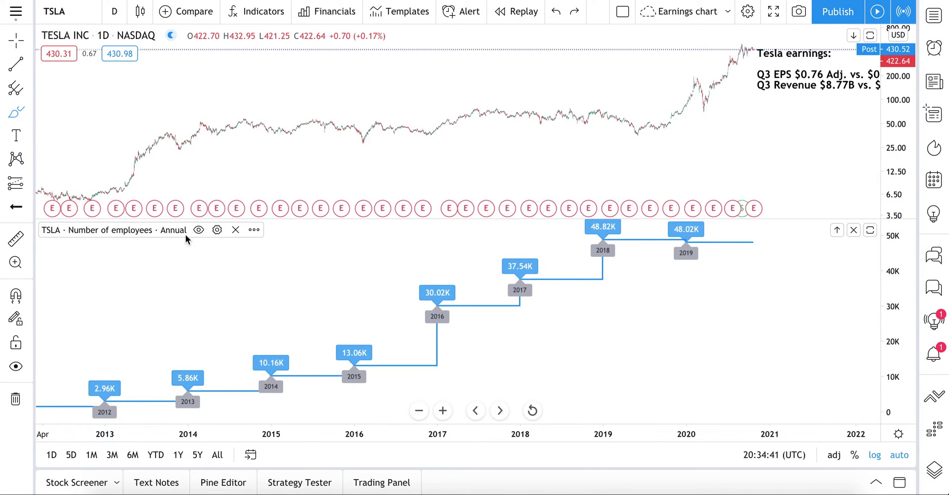
Remove the Number of employees pane and scroll through the Financials list toward Statistics.
click(235, 230)
click(333, 15)
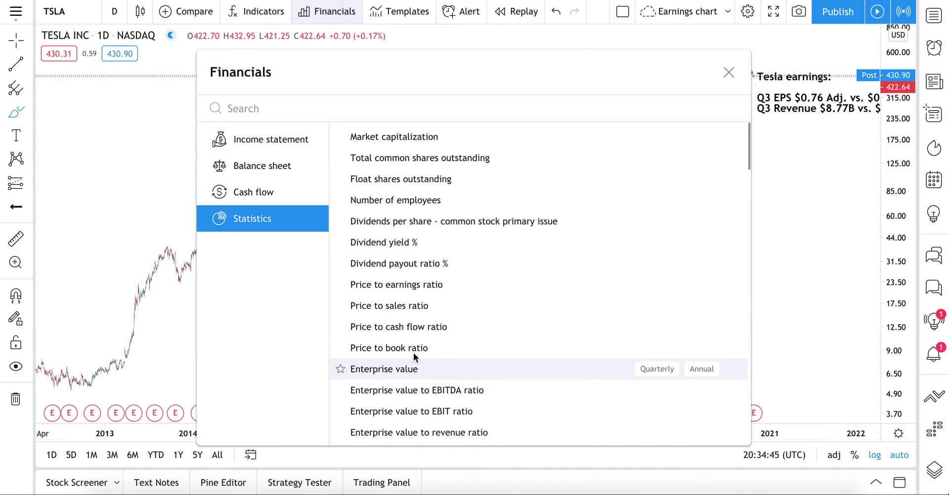
scroll(431, 317, down, 1)
scroll(432, 317, down, 7)
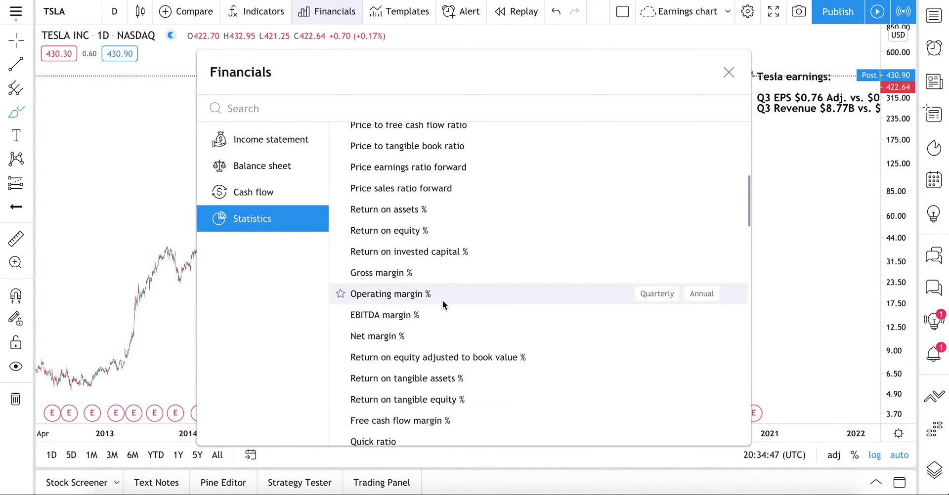
scroll(443, 303, down, 2)
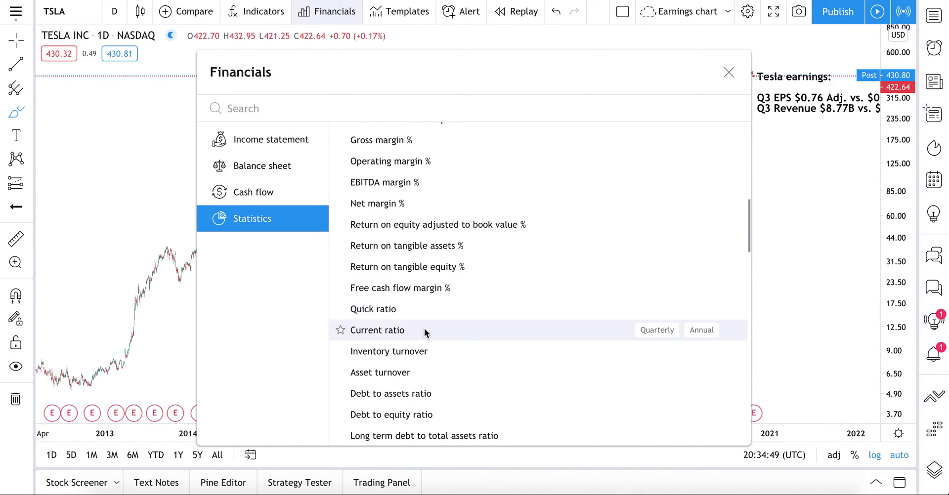
scroll(424, 328, down, 2)
scroll(424, 328, down, 5)
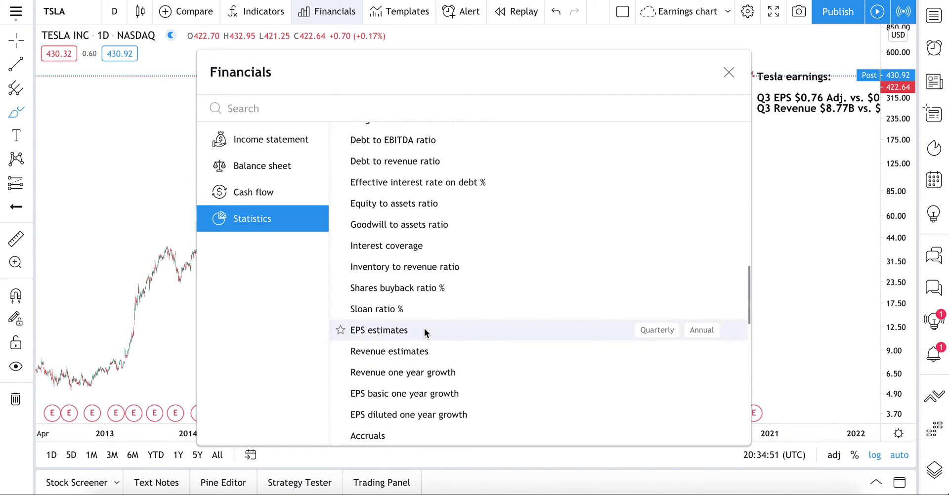
scroll(424, 328, down, 2)
scroll(424, 328, down, 7)
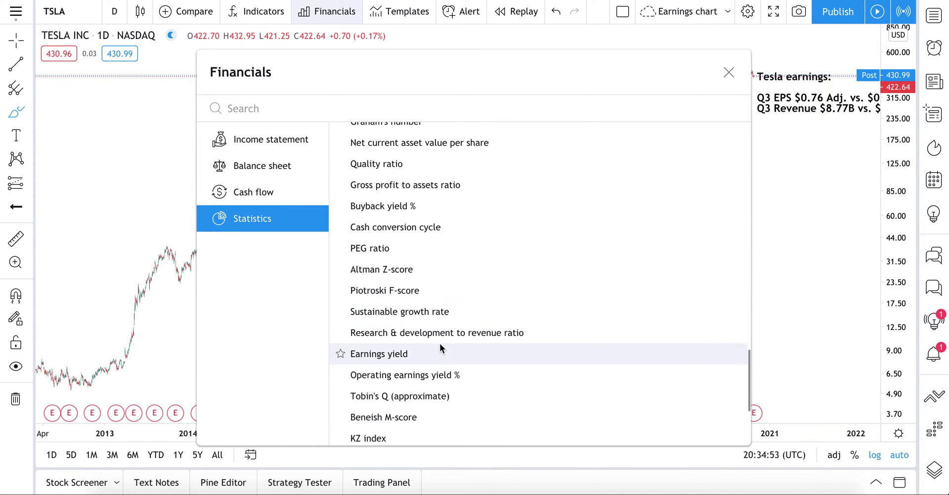
Add Quick ratio from Statistics as a quarterly pane and close the Financials list.
scroll(440, 343, up, 1)
scroll(440, 344, up, 12)
scroll(437, 356, down, 3)
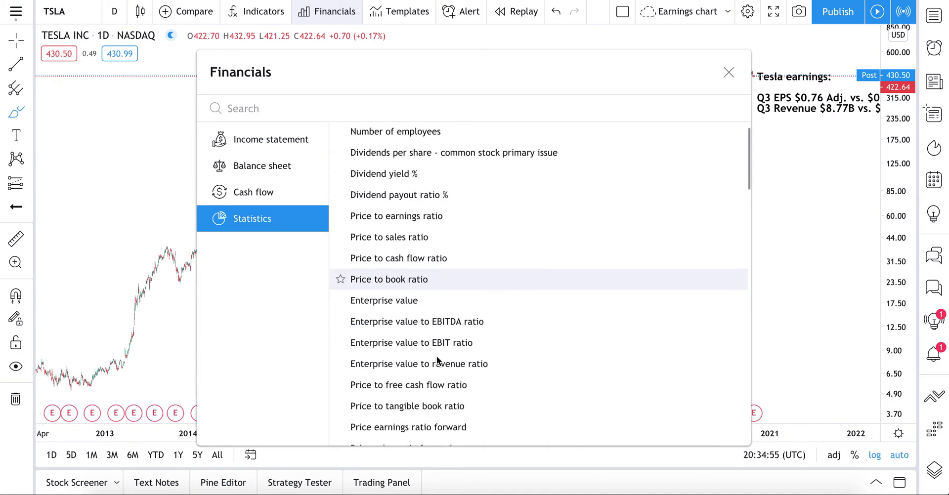
scroll(438, 356, down, 1)
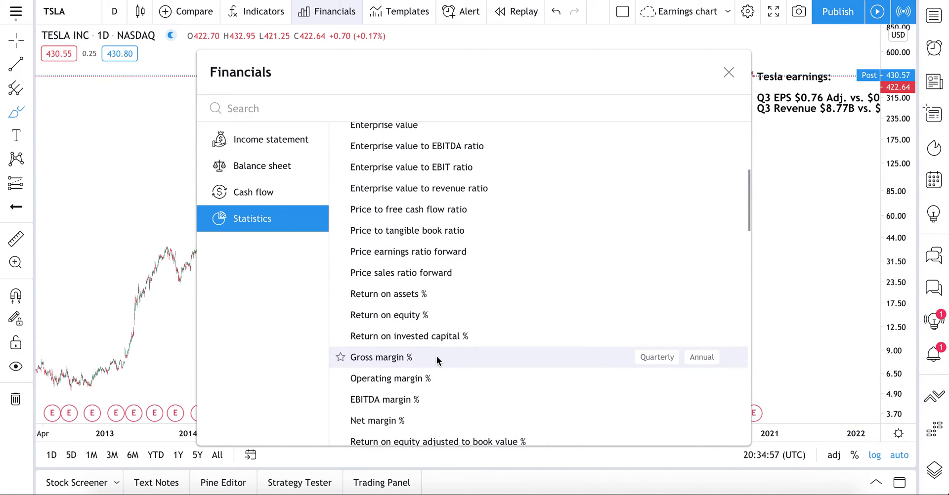
scroll(437, 356, down, 3)
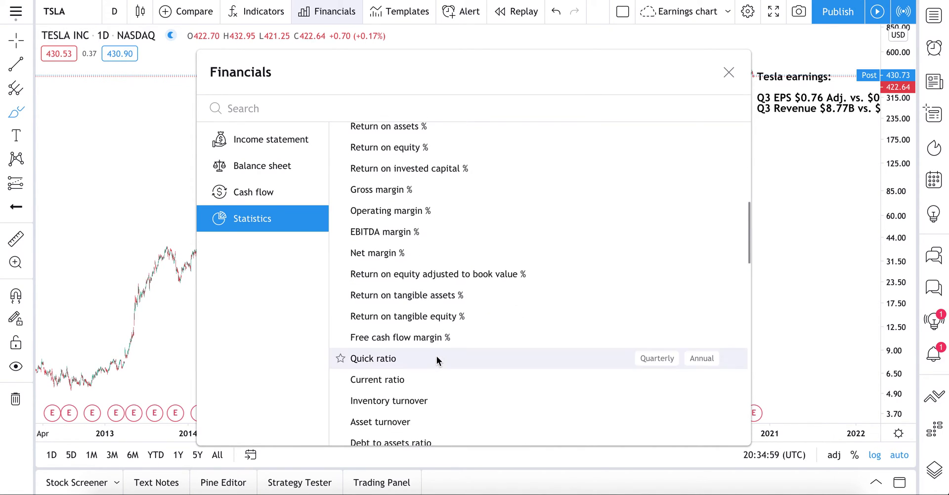
scroll(438, 356, down, 1)
click(430, 302)
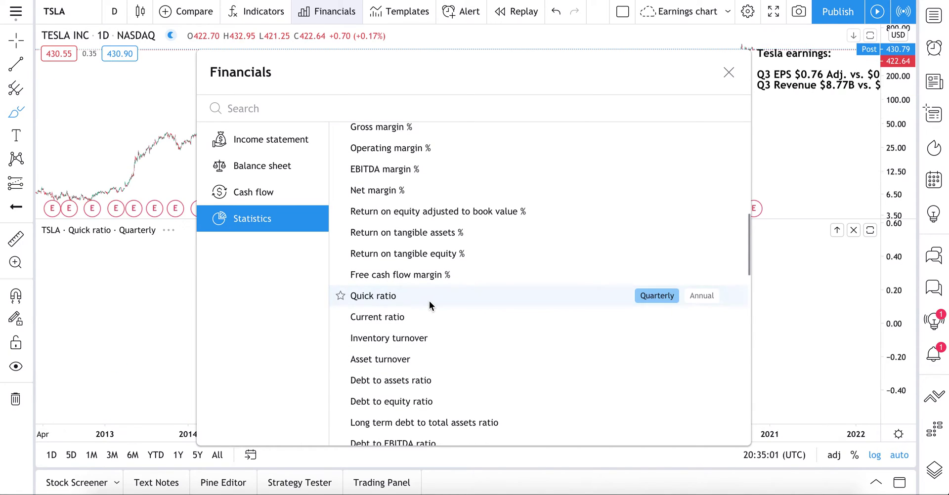
click(729, 72)
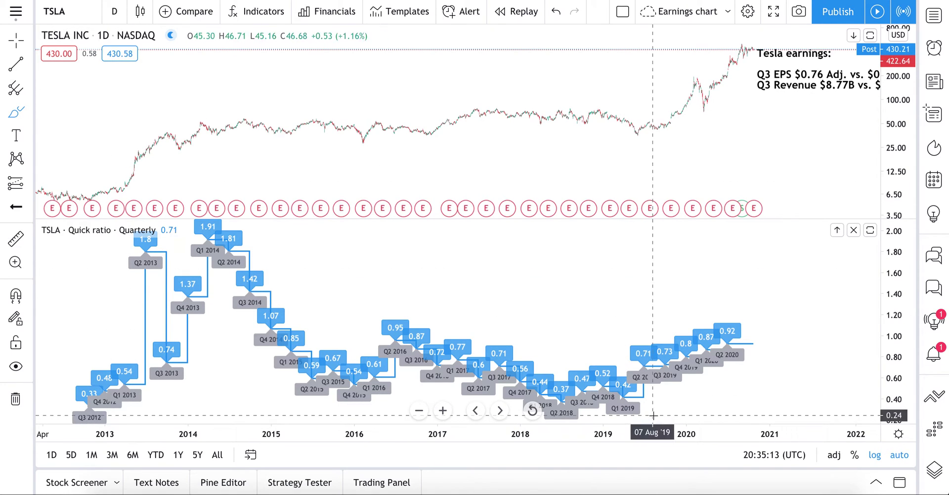
Draw a ray on the Quick ratio pane from about 0.25 in late 2019 toward 0.89, then delete it.
click(29, 66)
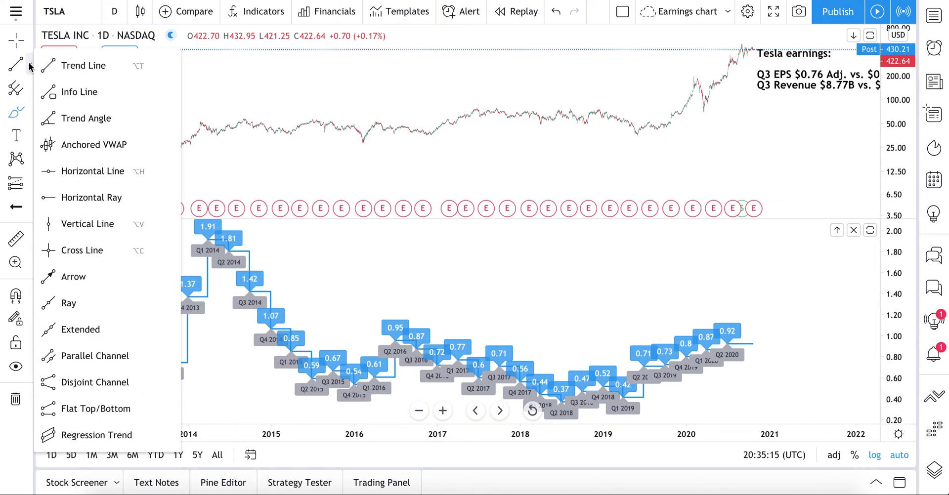
click(124, 301)
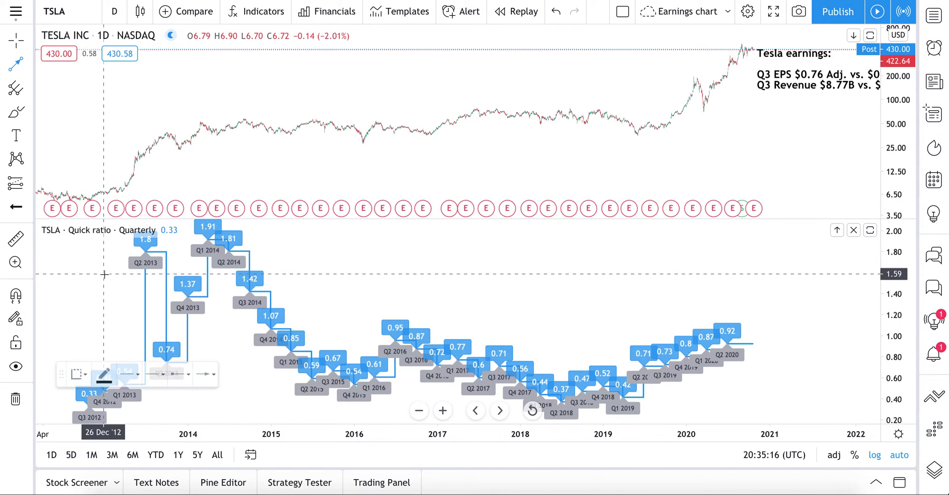
click(664, 413)
click(771, 348)
click(766, 340)
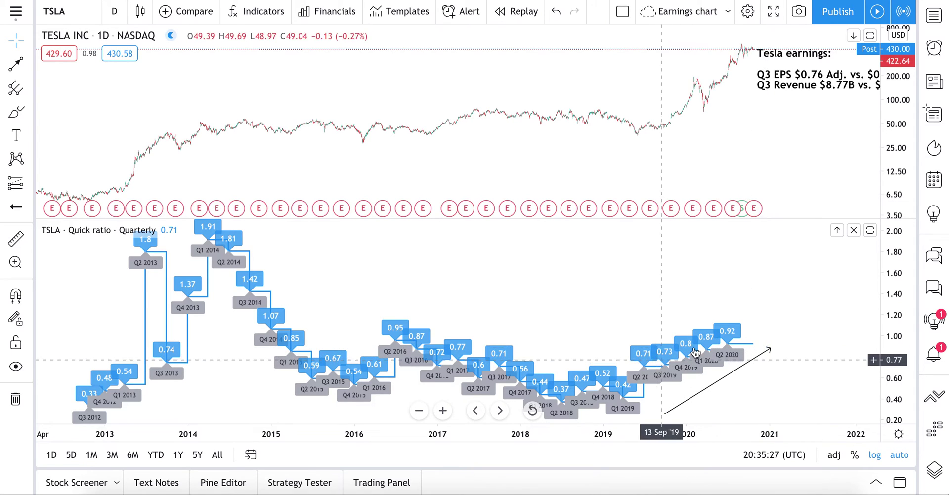
click(773, 350)
key(Delete)
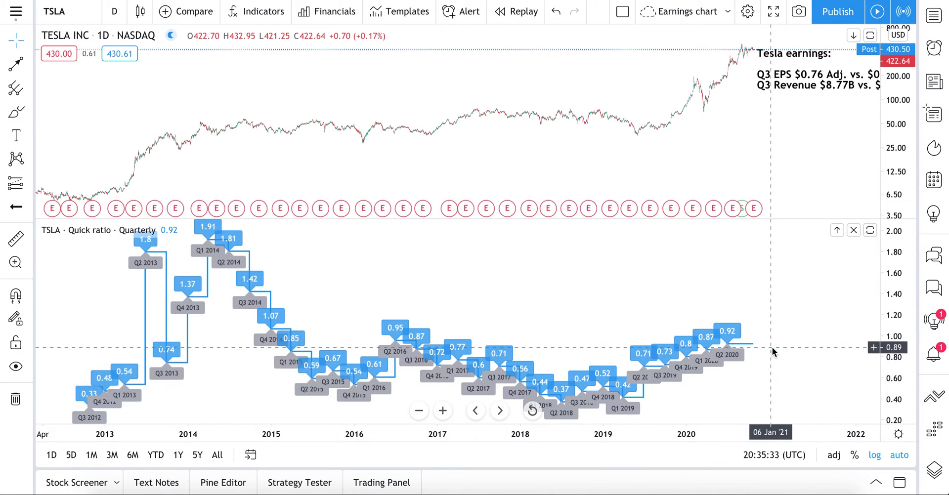
Add quarterly Basic EPS from the Income statement metrics as a new pane, then close Financials.
click(332, 15)
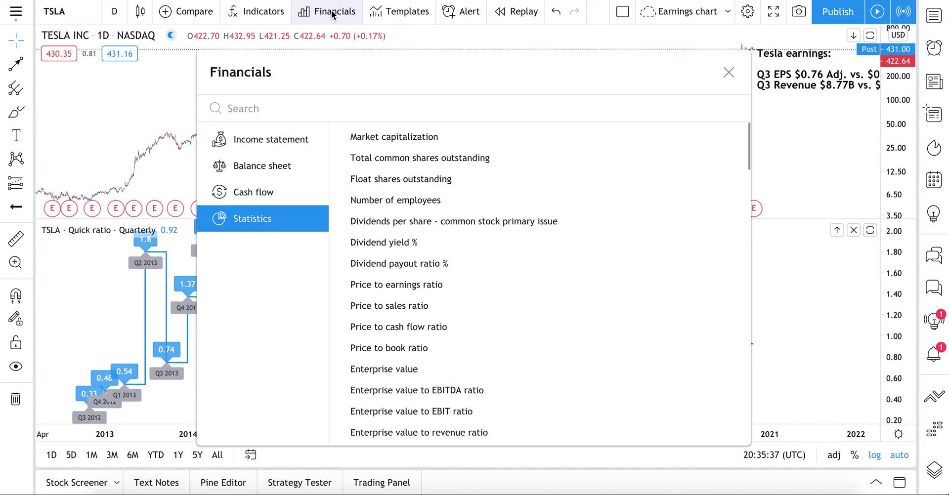
click(275, 194)
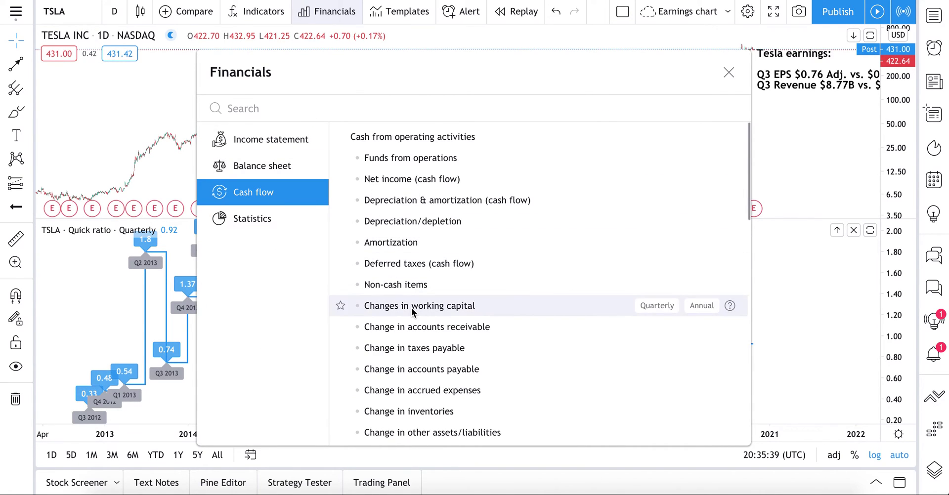
scroll(411, 312, down, 7)
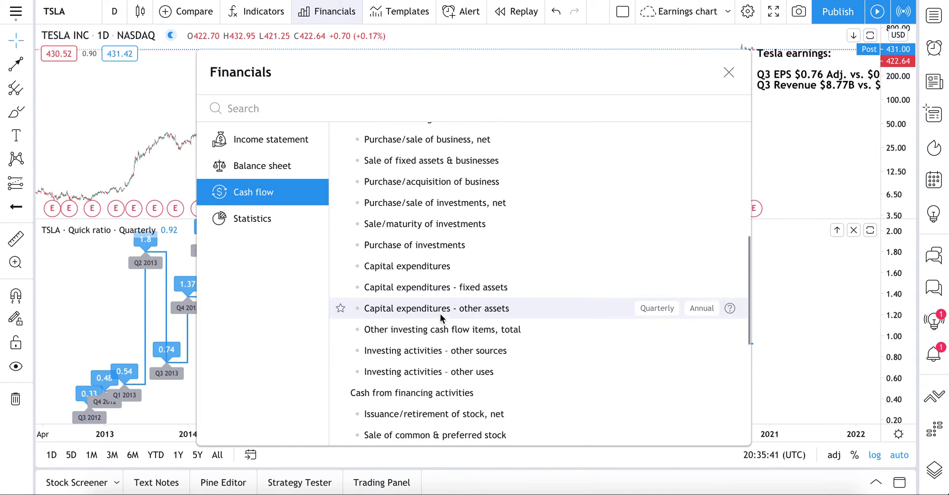
scroll(440, 317, down, 2)
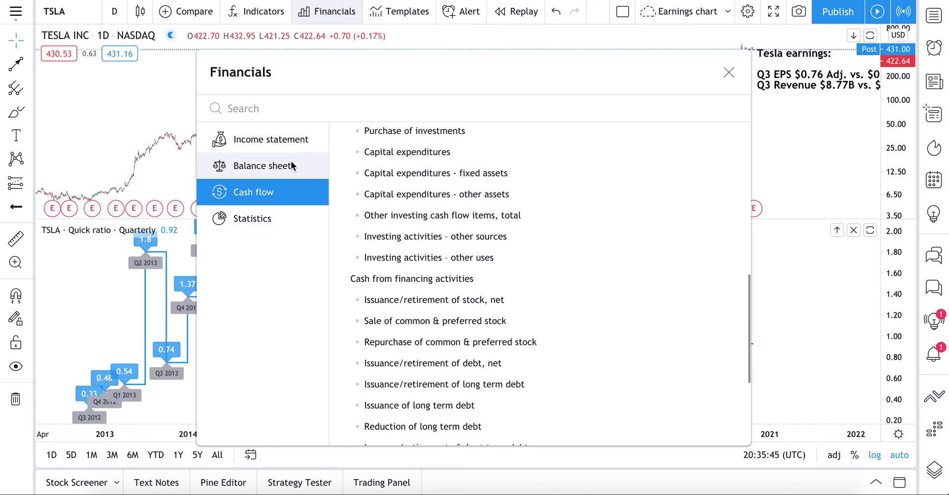
click(275, 142)
scroll(489, 324, down, 2)
scroll(489, 324, down, 5)
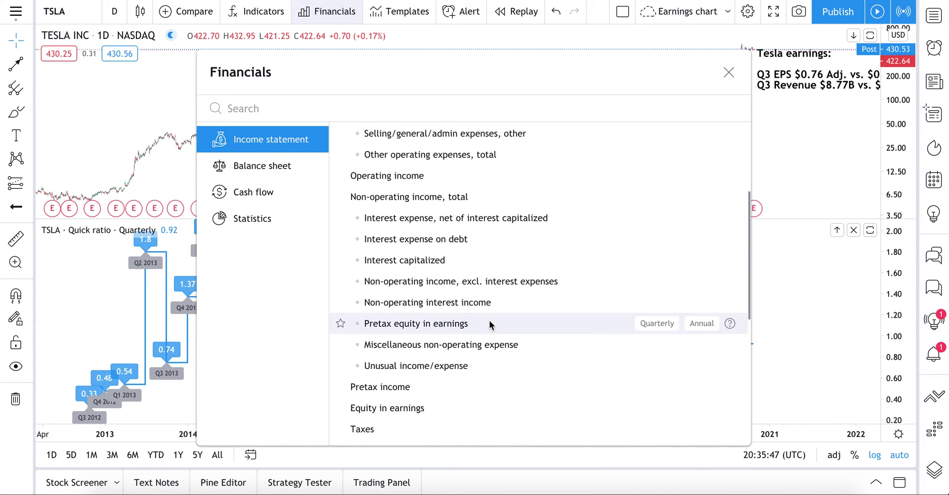
scroll(489, 320, down, 2)
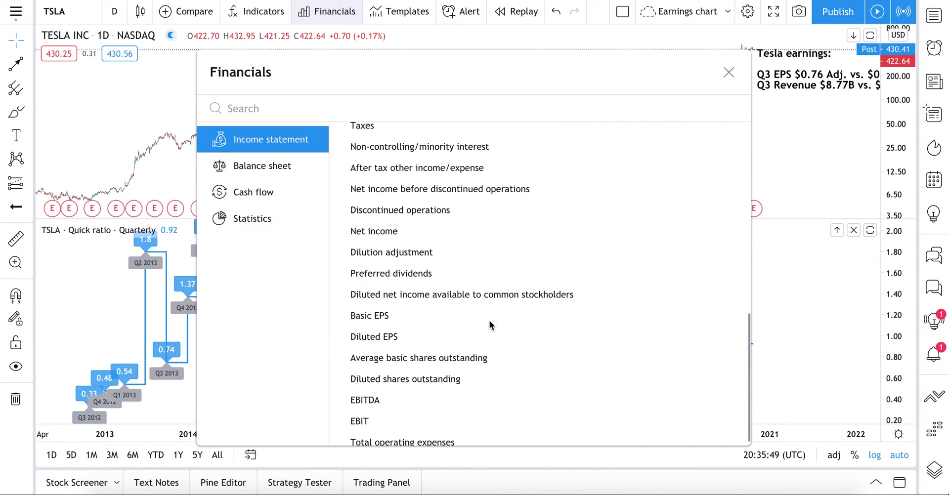
click(469, 306)
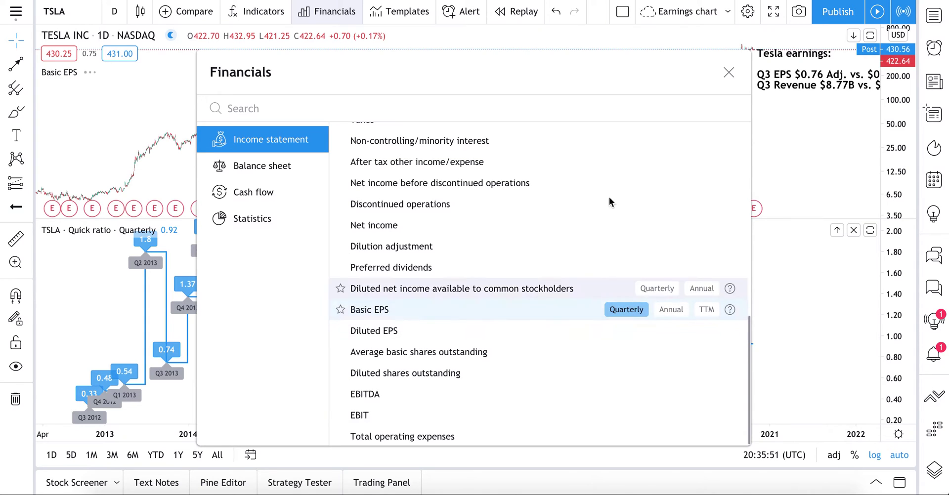
click(729, 72)
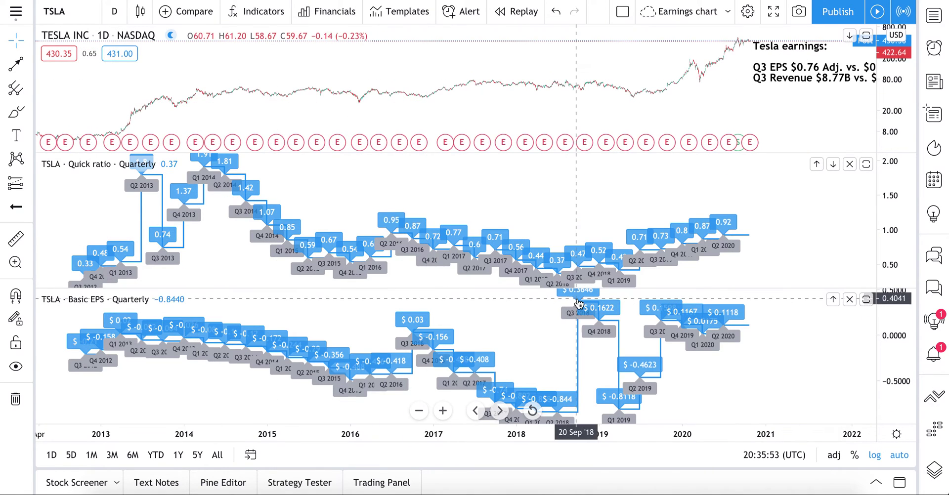
drag(465, 287, 466, 259)
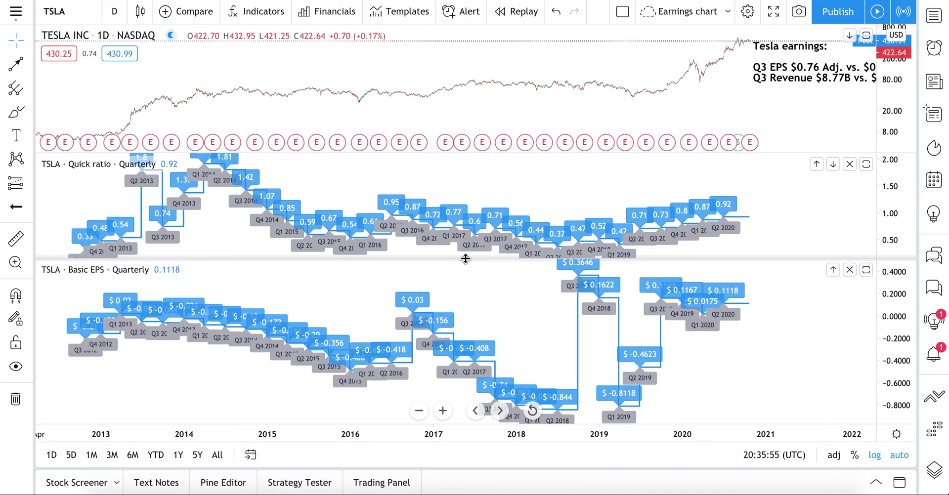
drag(492, 148, 492, 123)
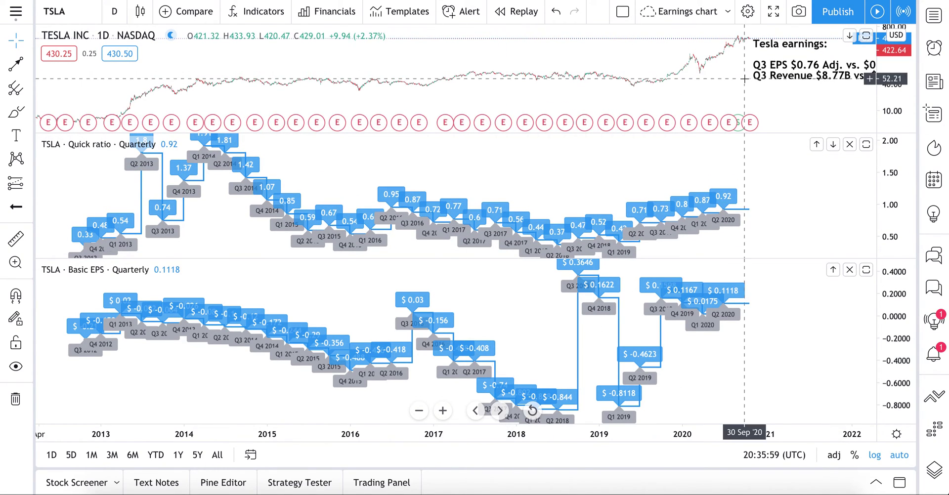
drag(722, 79, 615, 77)
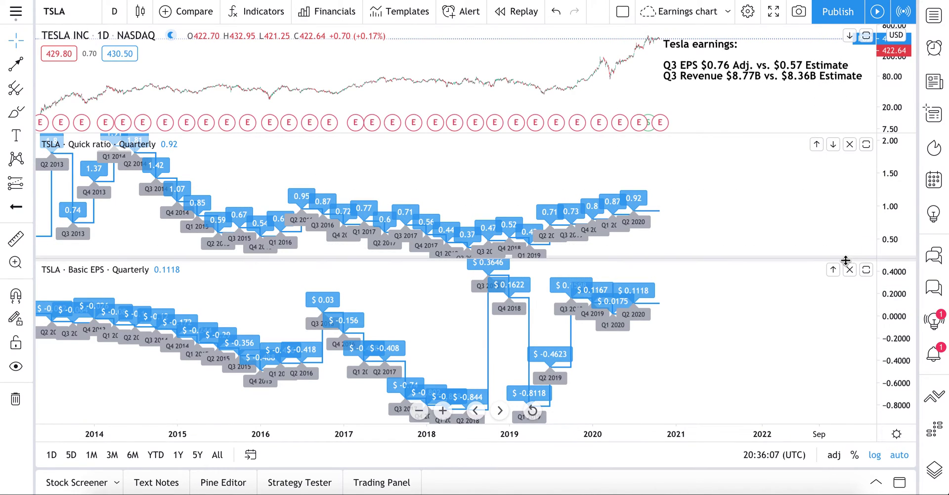
click(833, 269)
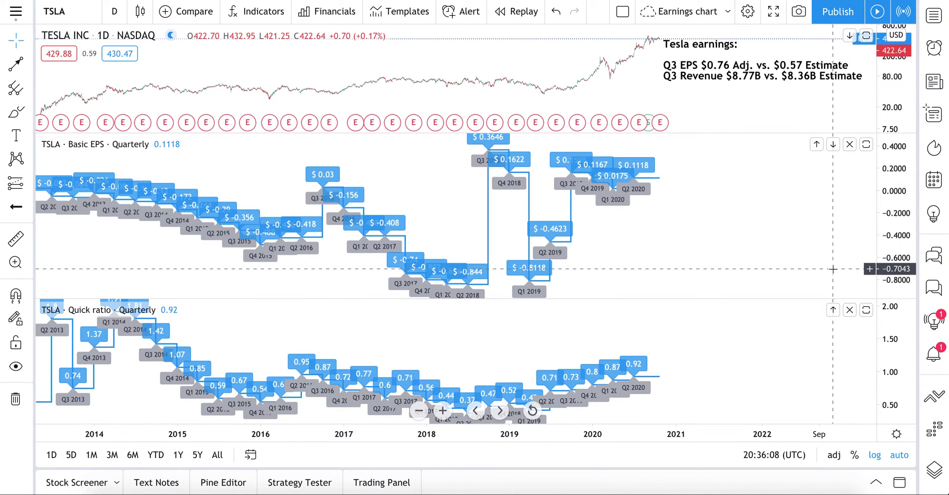
click(833, 145)
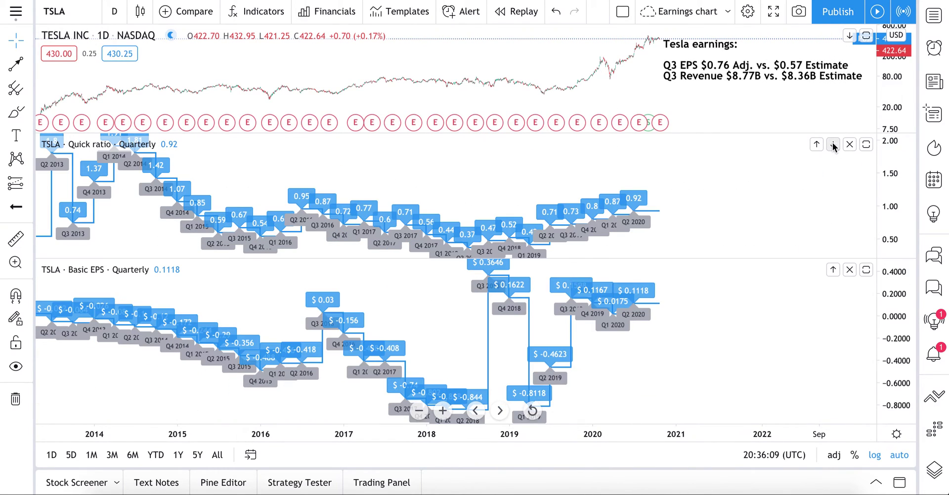
click(865, 270)
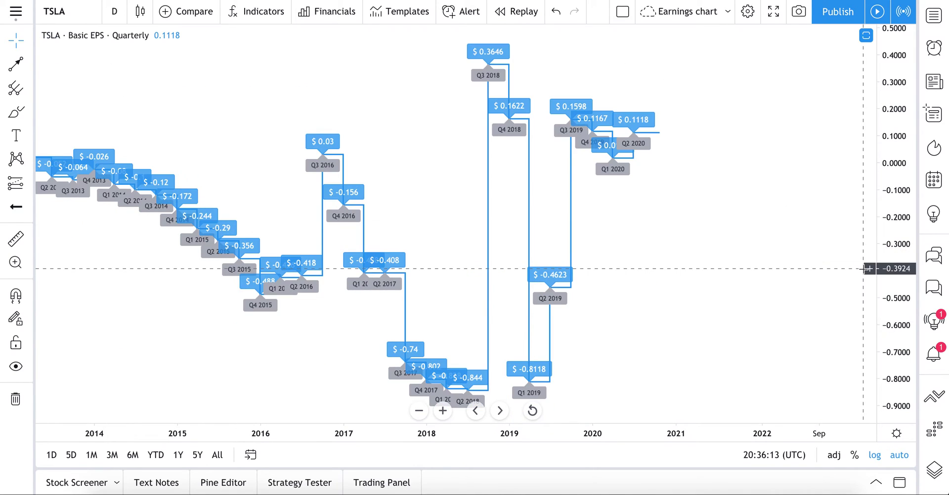
click(866, 35)
double_click(698, 350)
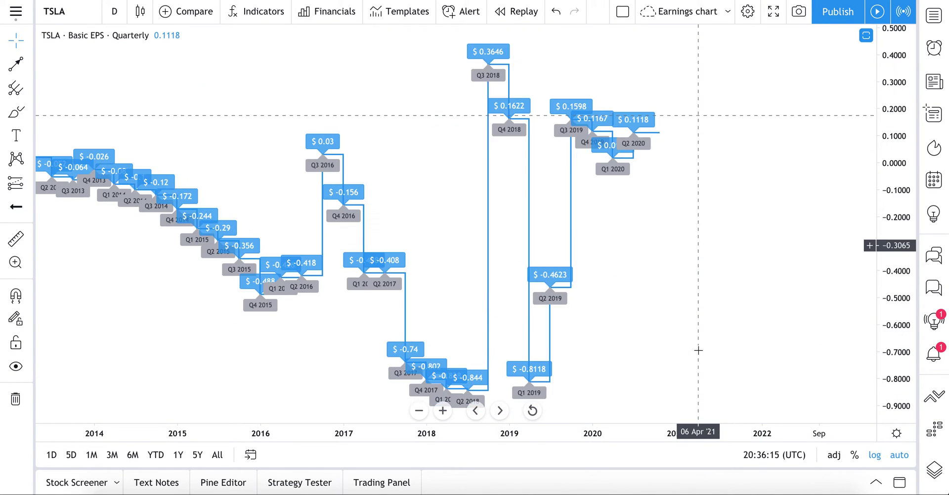
click(866, 35)
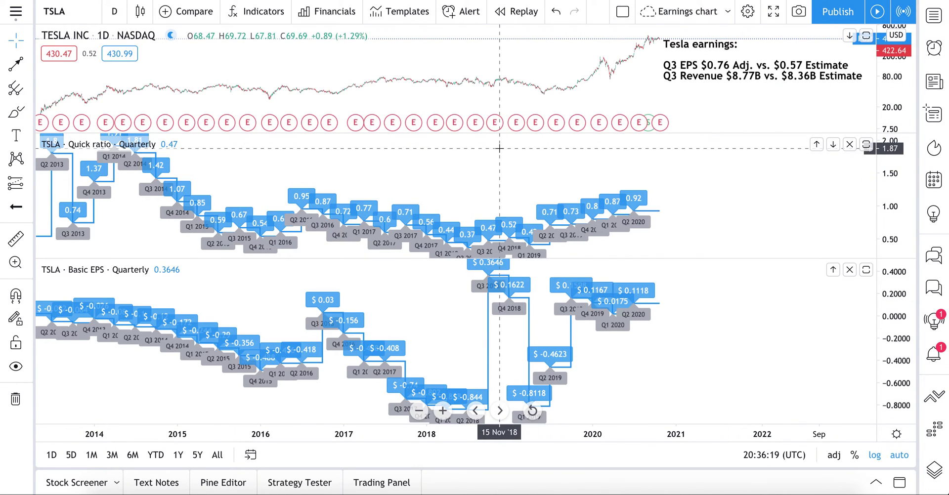
drag(512, 148, 554, 148)
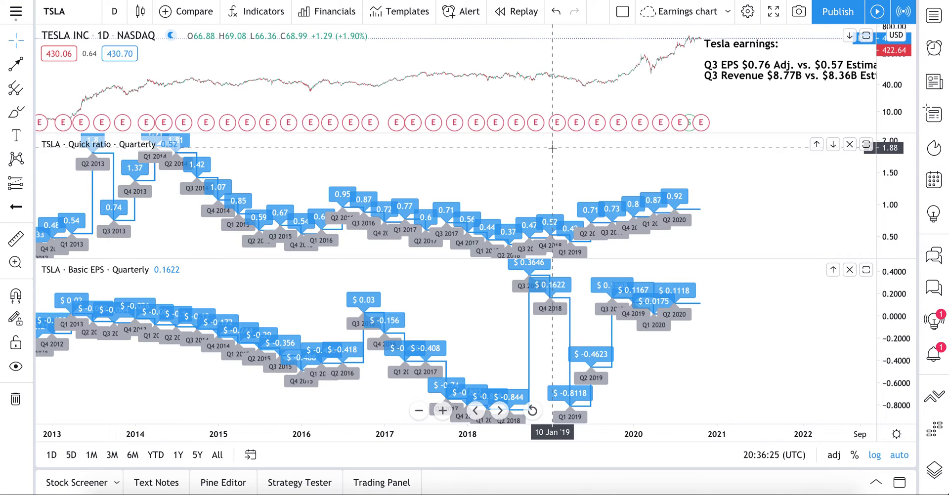
mouse_move(202, 271)
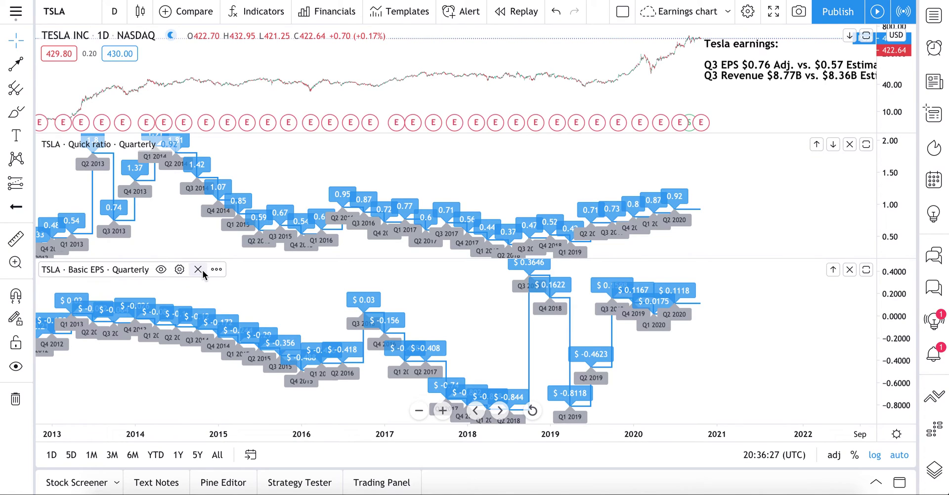
Set the Basic EPS pane to plot Another Symbol, NASDAQ:AAPL, and apply.
click(181, 272)
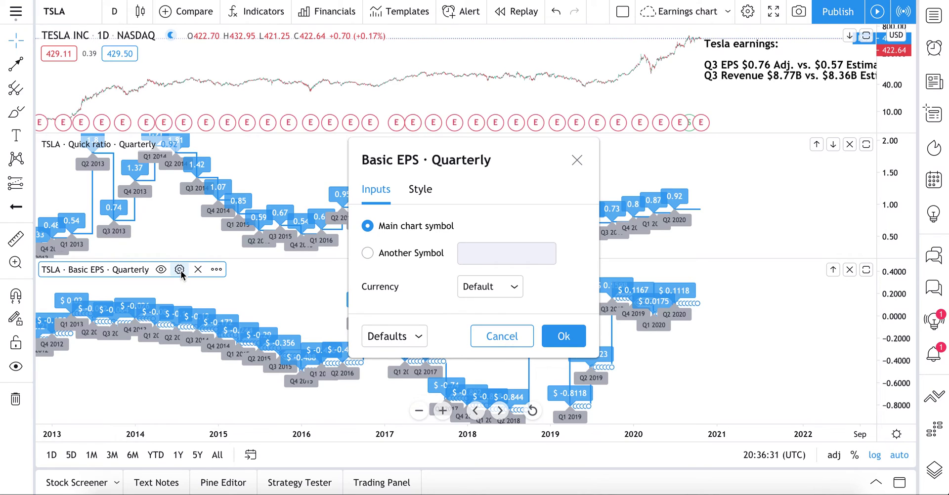
click(368, 253)
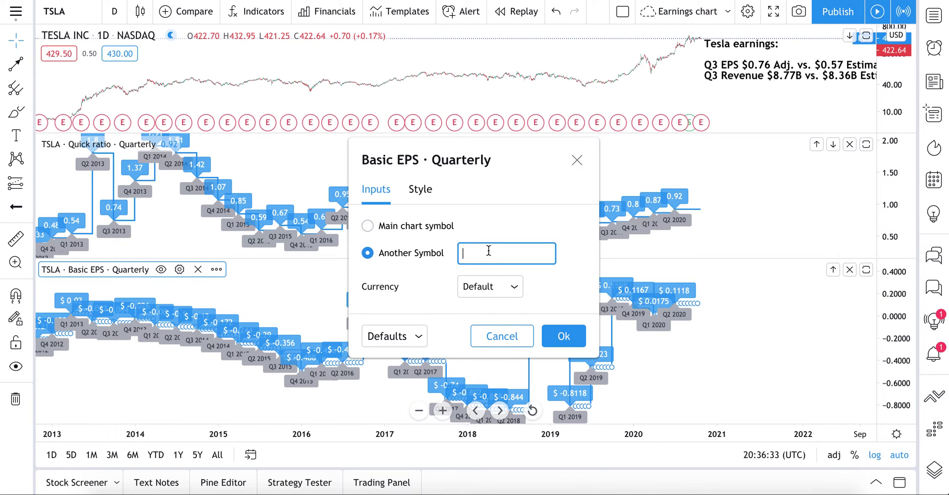
text(AAPL)
click(627, 294)
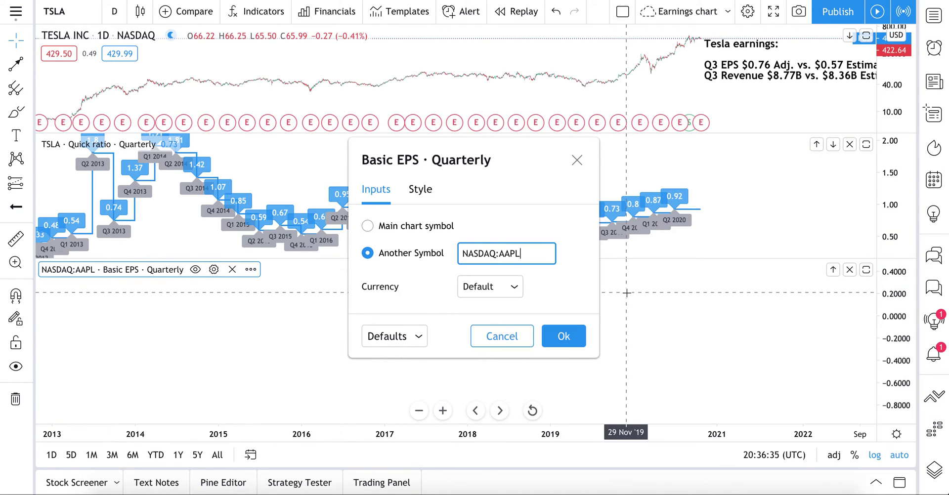
click(564, 337)
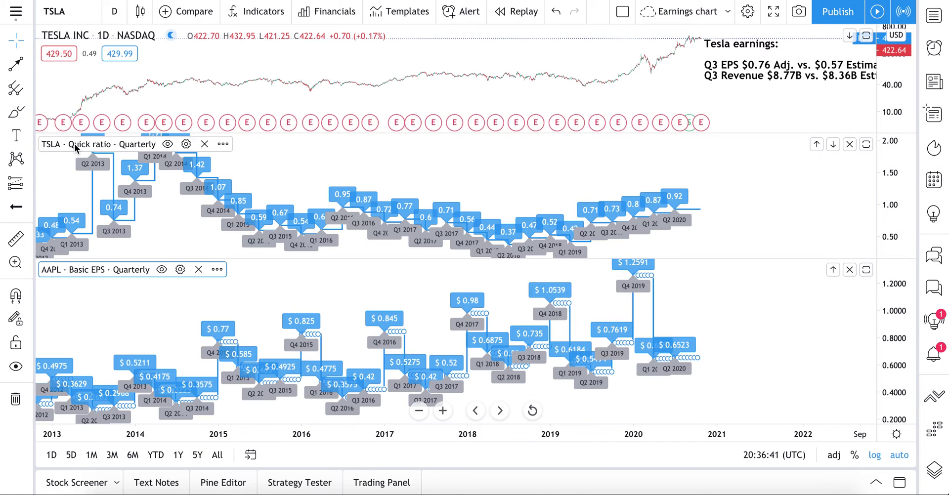
In the Basic EPS style settings, try black and then green line colours.
click(181, 270)
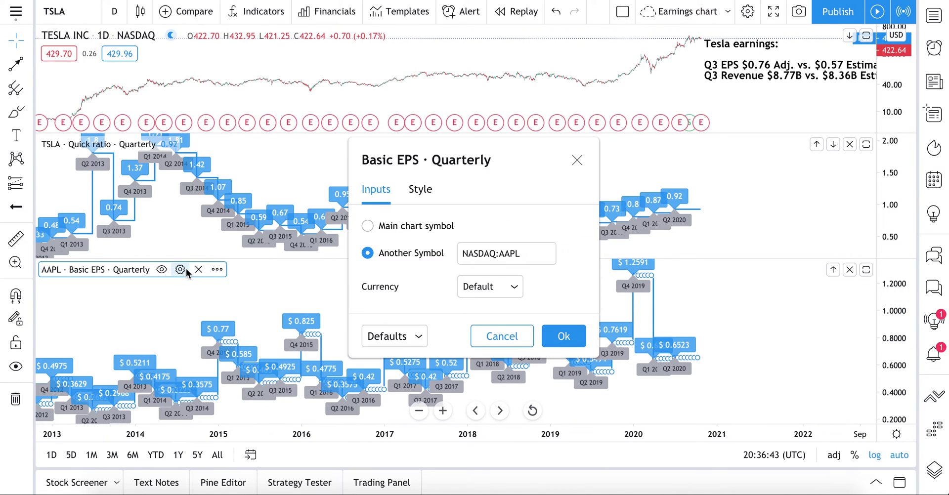
click(431, 193)
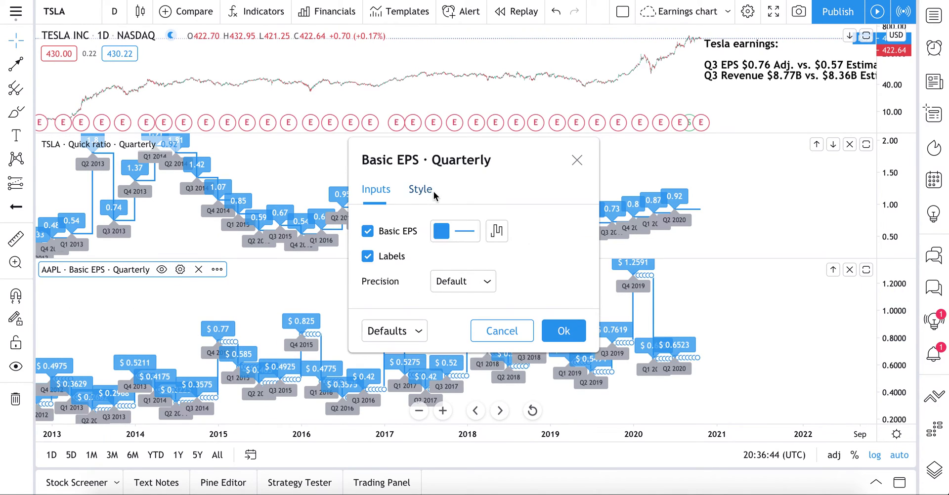
click(454, 239)
click(581, 258)
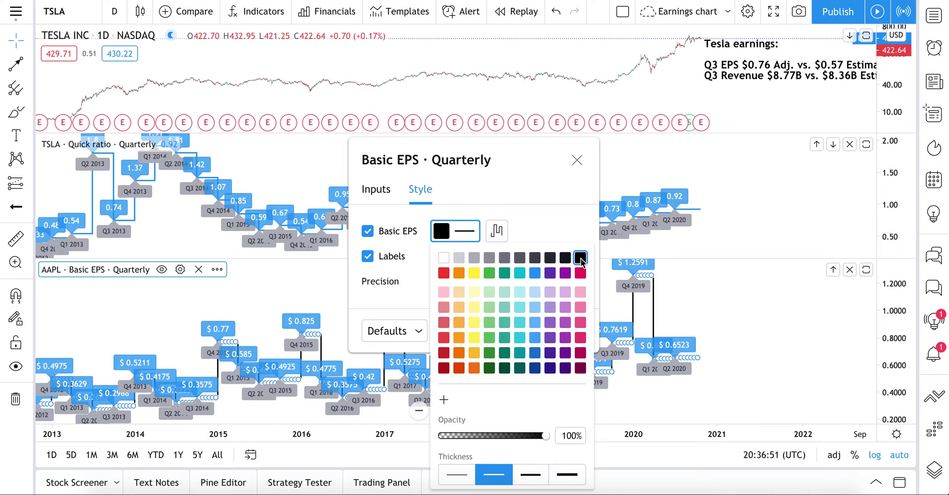
click(489, 274)
click(457, 236)
click(453, 234)
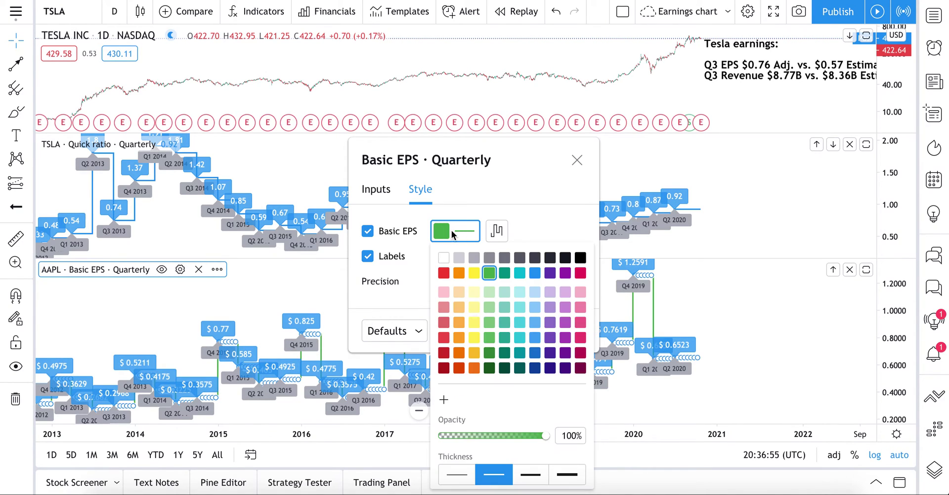
click(548, 225)
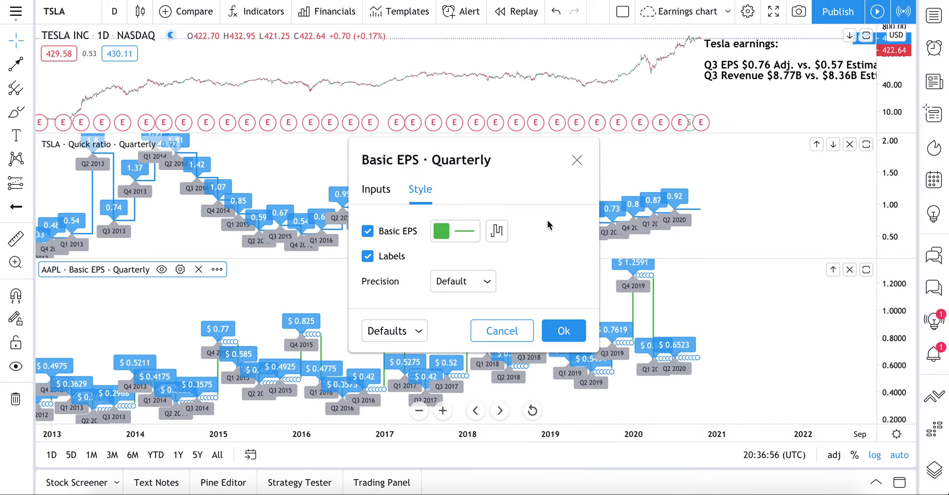
Try the Line and Histogram plot styles for EPS, settling on Line.
click(498, 231)
click(520, 286)
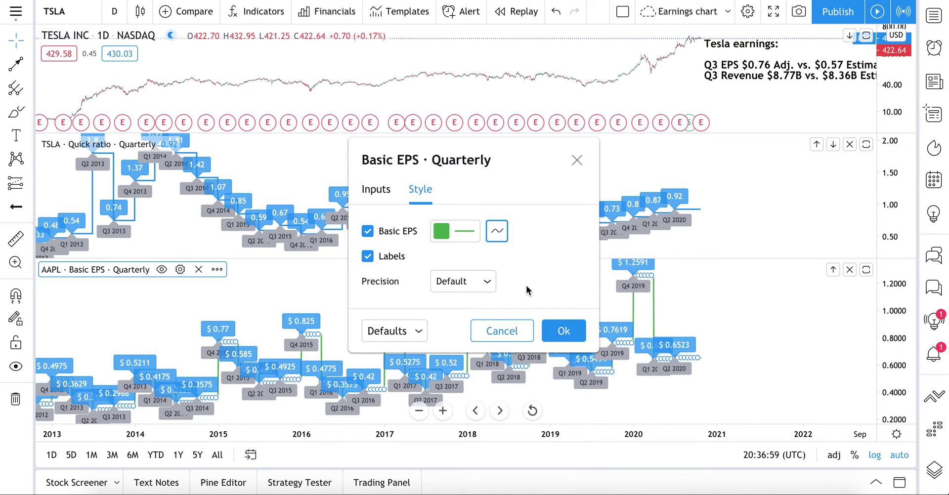
click(497, 231)
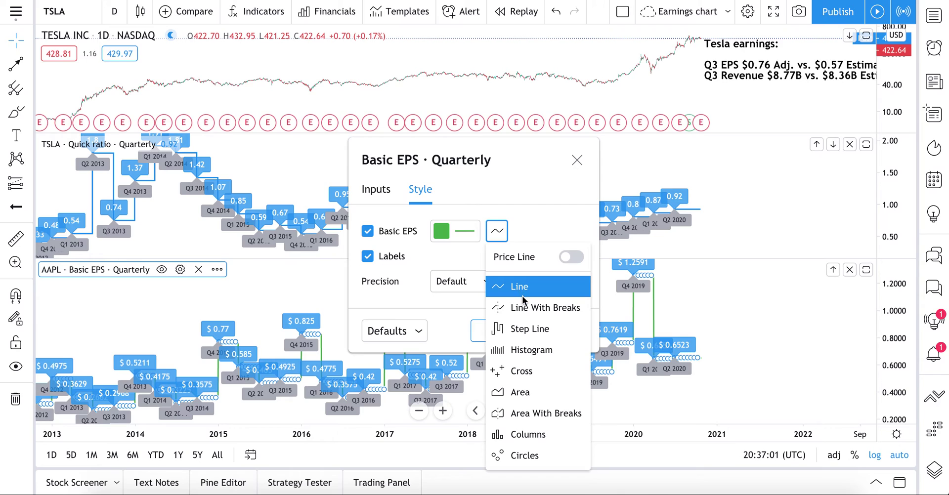
click(533, 350)
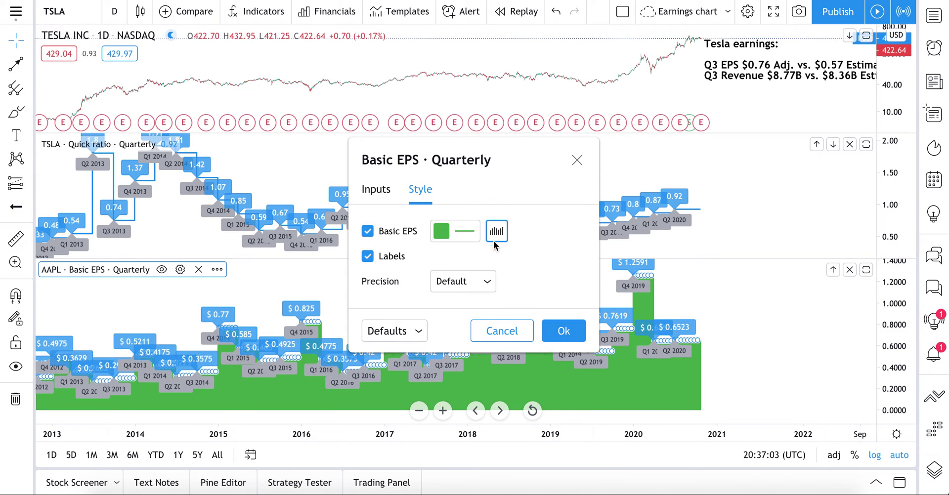
click(495, 240)
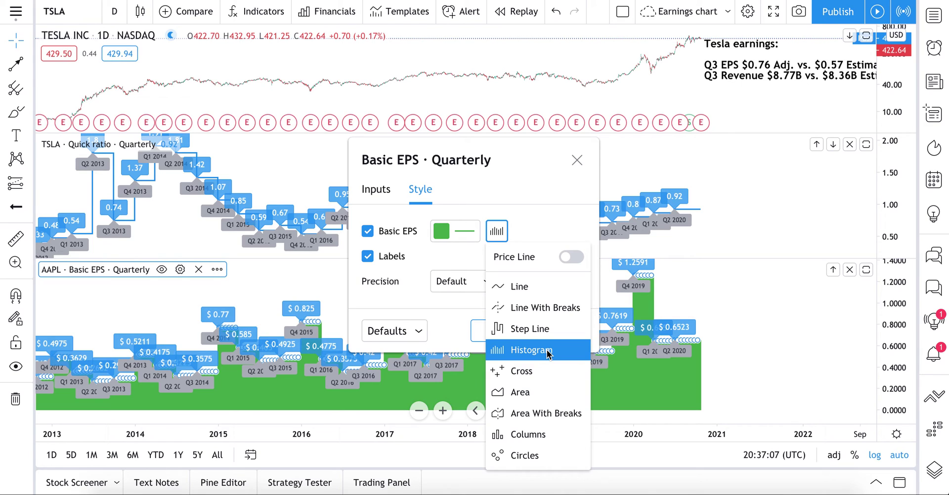
click(539, 286)
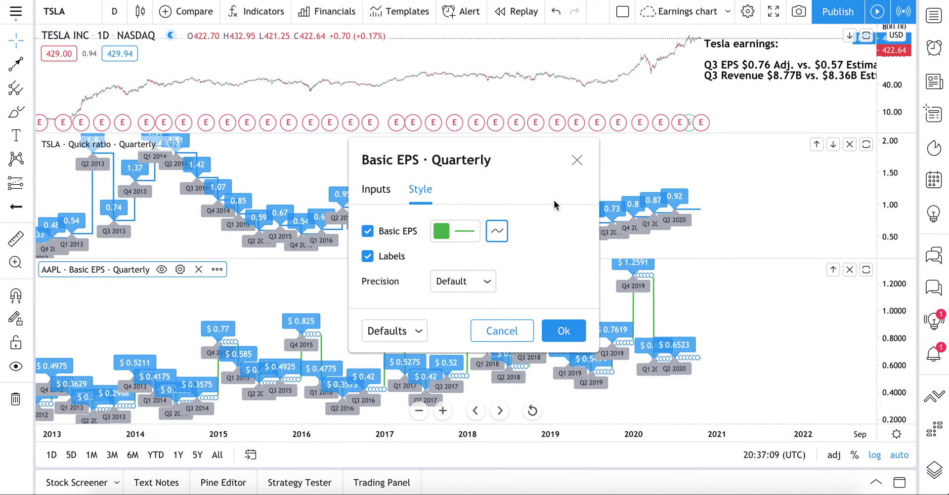
Toggle the EPS value labels off and on, leaving them shown.
click(368, 256)
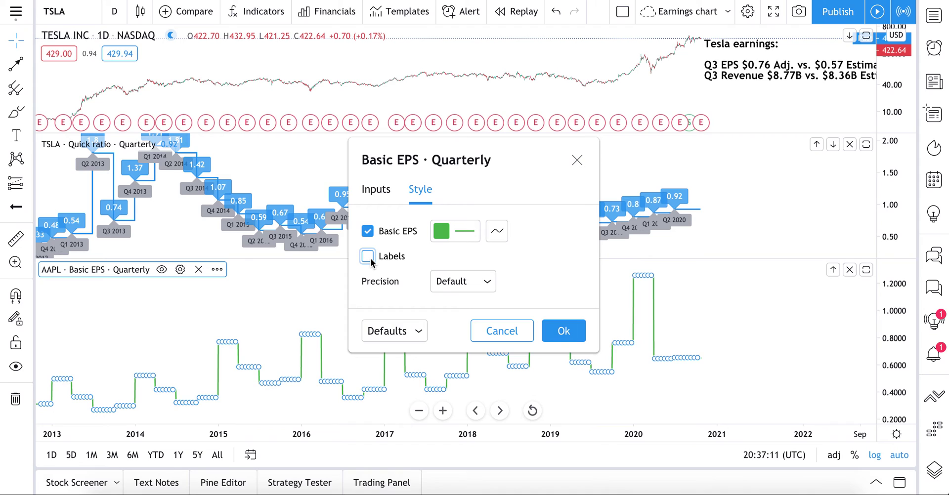
click(368, 257)
click(368, 257)
click(368, 257)
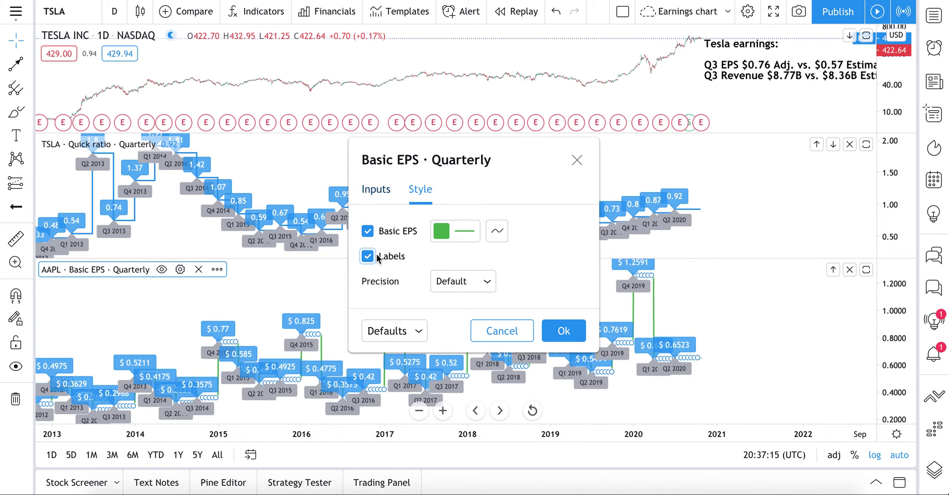
Colour the EPS line blue, set the input back to Main chart symbol, and apply.
click(457, 234)
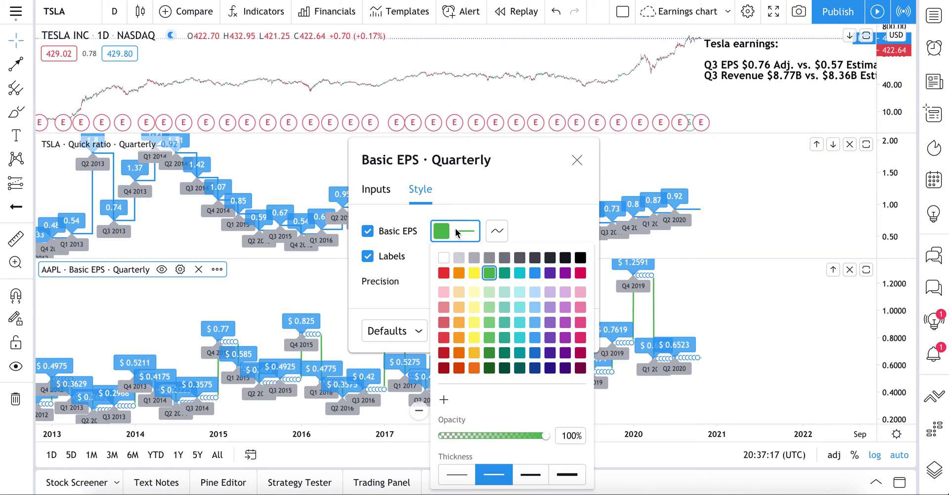
click(535, 273)
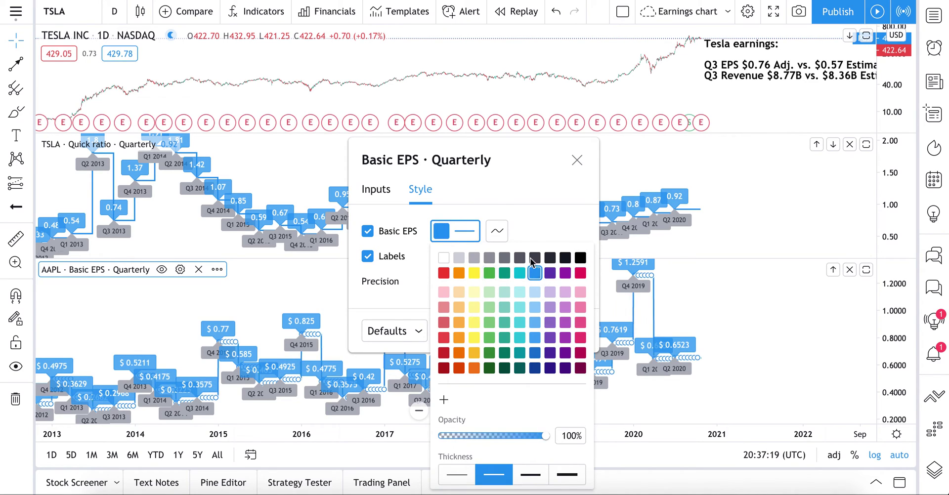
click(509, 217)
click(383, 193)
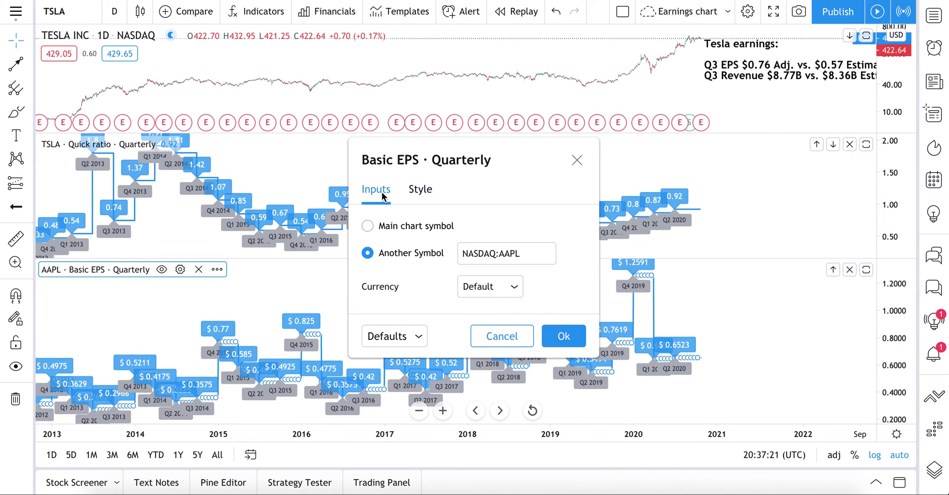
click(368, 226)
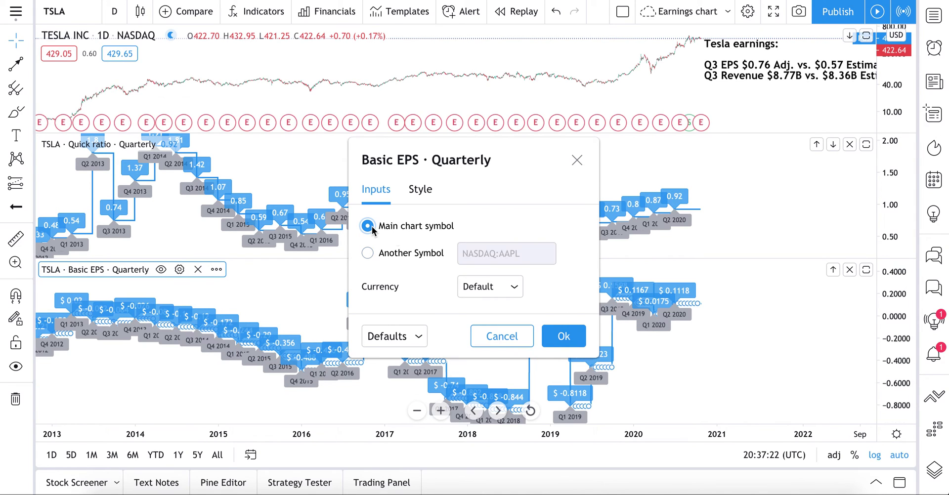
click(580, 344)
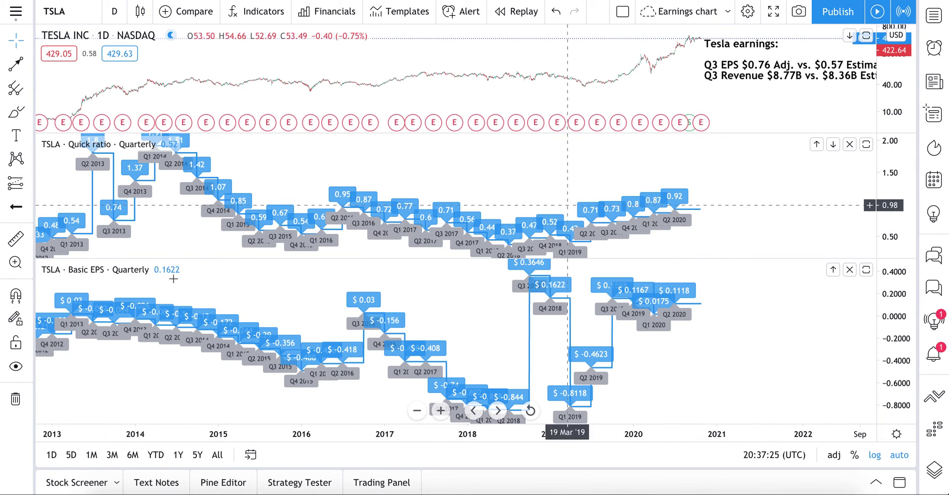
Remove the Basic EPS pane from the chart.
click(198, 270)
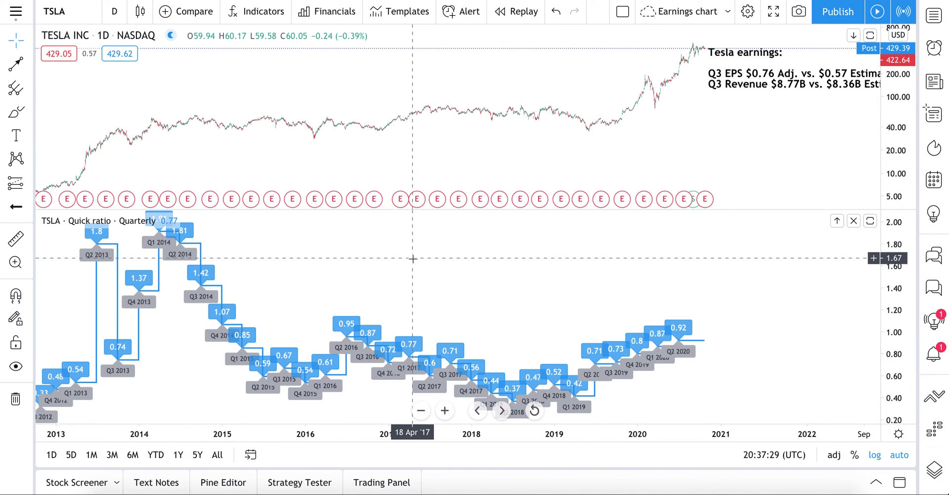
scroll(428, 141, up, 1)
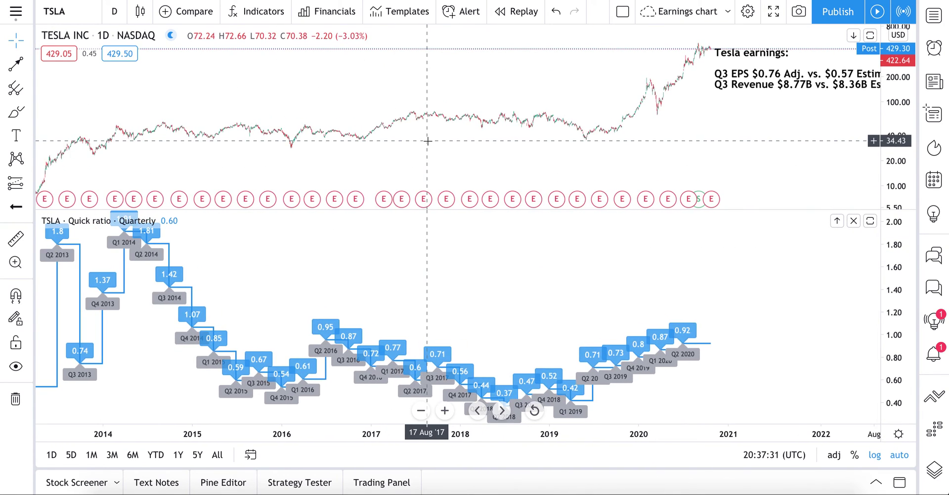
scroll(427, 141, up, 3)
Switch to 1-minute candles, pan to the earnings spike, and delete the hand-drawn arrow there.
click(115, 11)
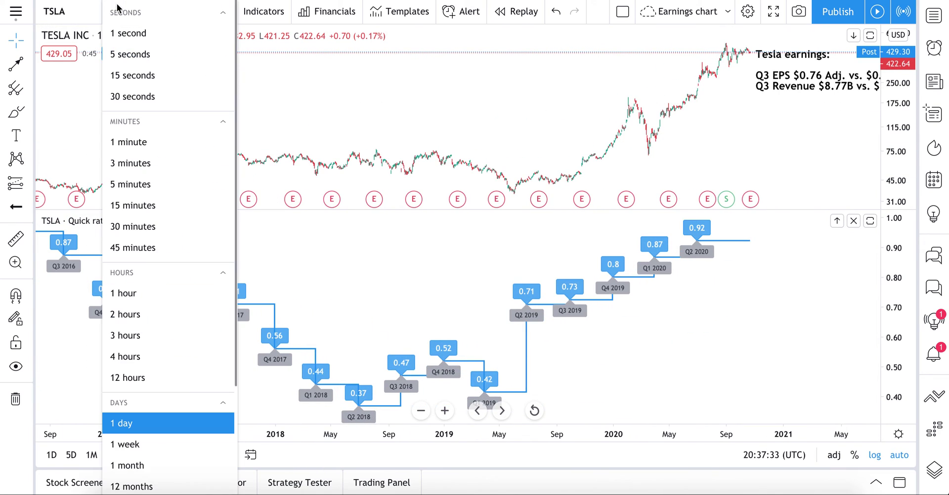
click(142, 142)
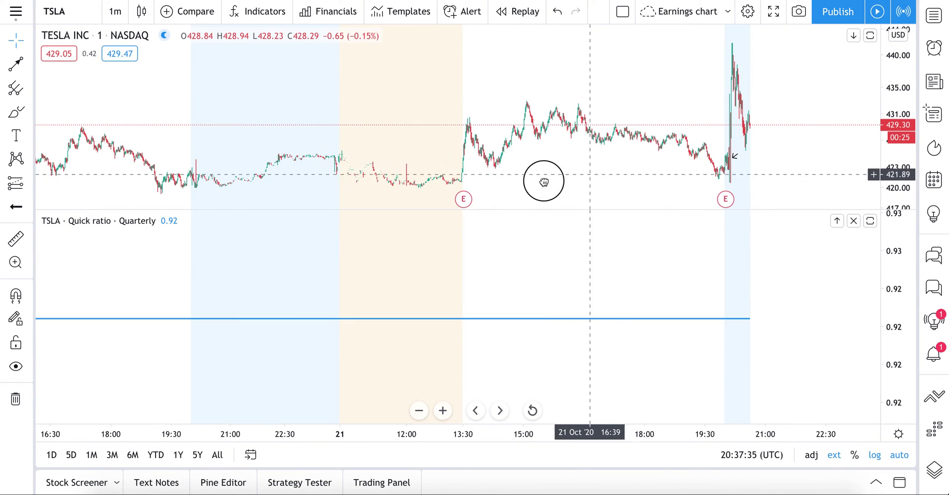
drag(544, 182, 362, 182)
scroll(409, 171, up, 3)
drag(615, 108, 281, 112)
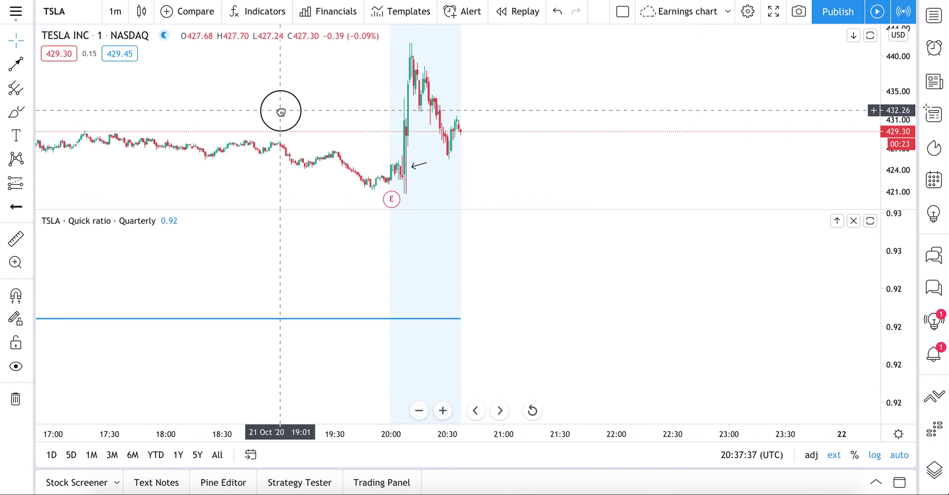
click(418, 165)
key(Delete)
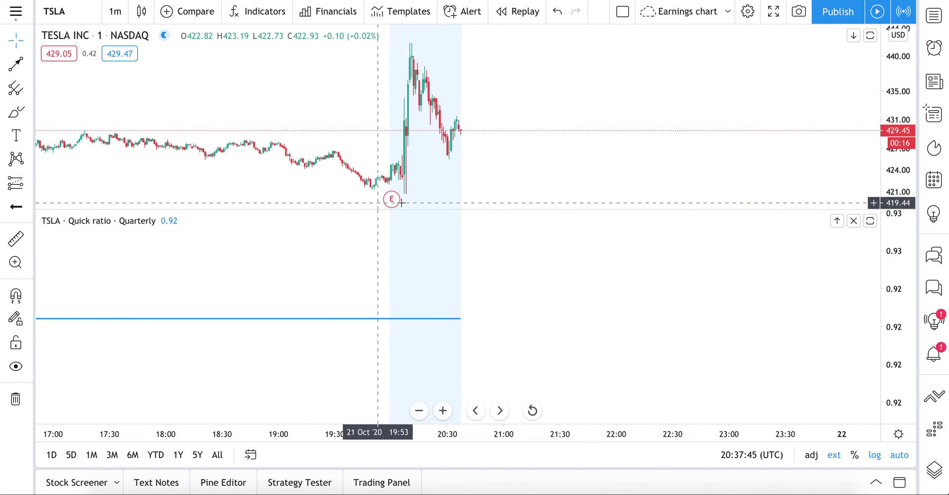
Shift the latest bars leftward and return the chart to 1-day candles.
mouse_move(392, 201)
scroll(366, 296, down, 6)
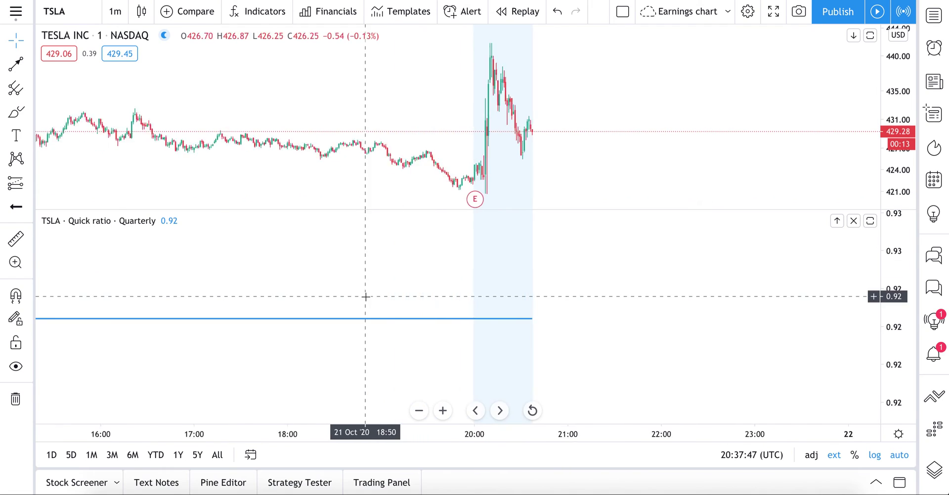
scroll(409, 266, up, 4)
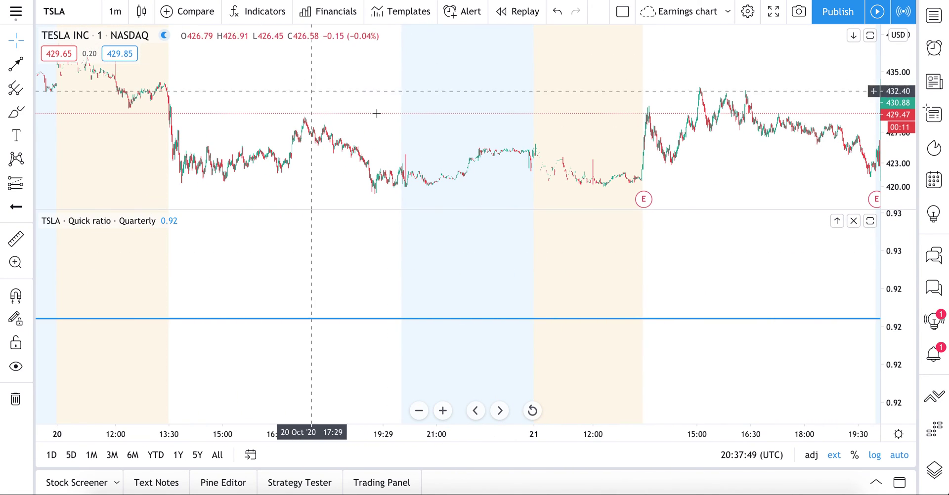
scroll(606, 160, right, 5)
drag(606, 159, 508, 159)
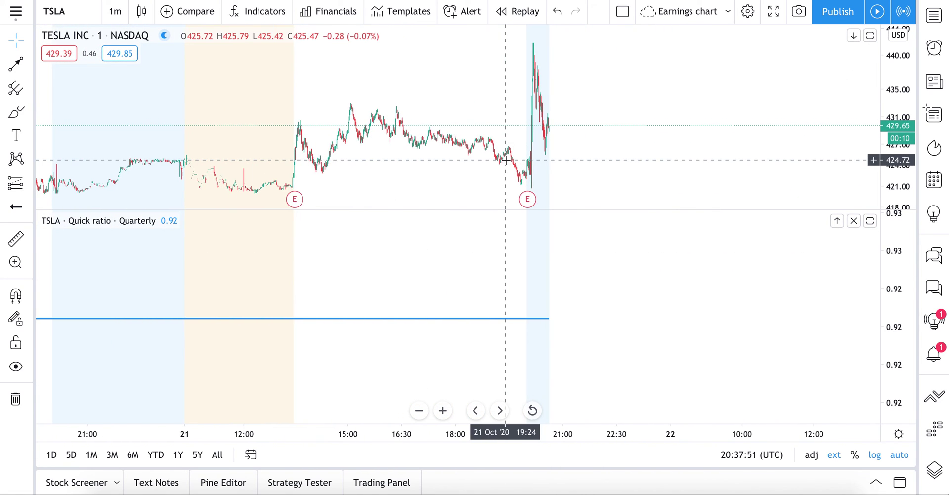
click(116, 11)
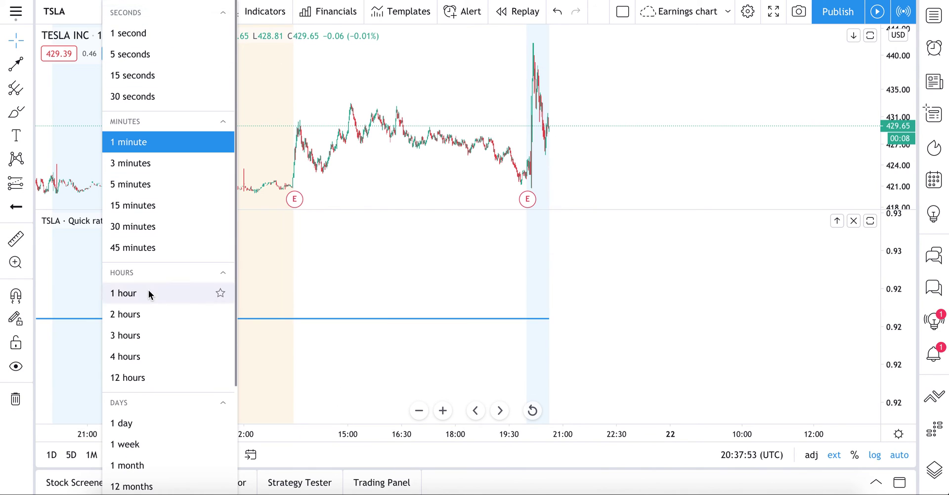
click(145, 421)
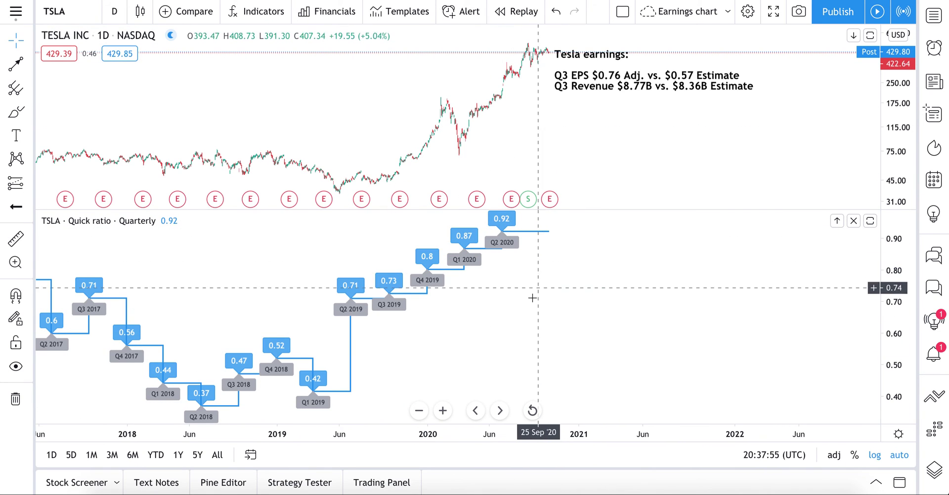
scroll(534, 296, down, 1)
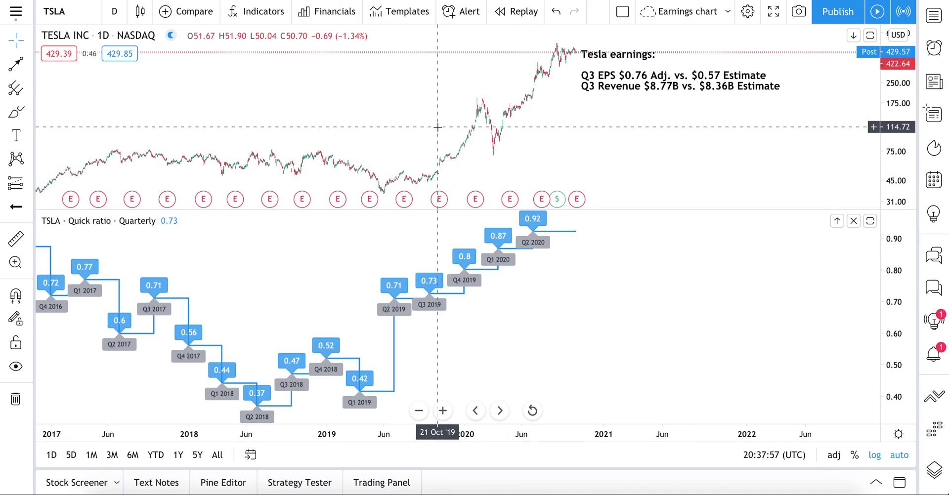
scroll(297, 248, down, 1)
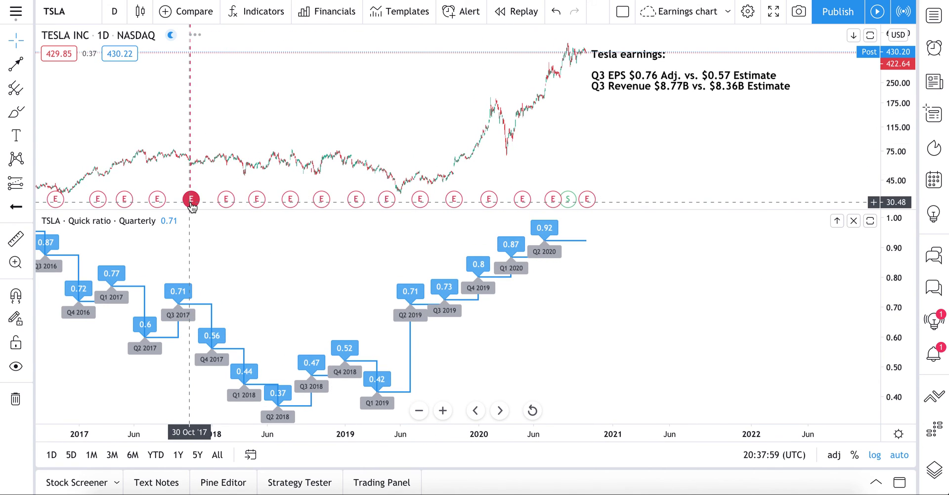
Remove the Quick ratio pane and bring up the Financials list.
click(204, 221)
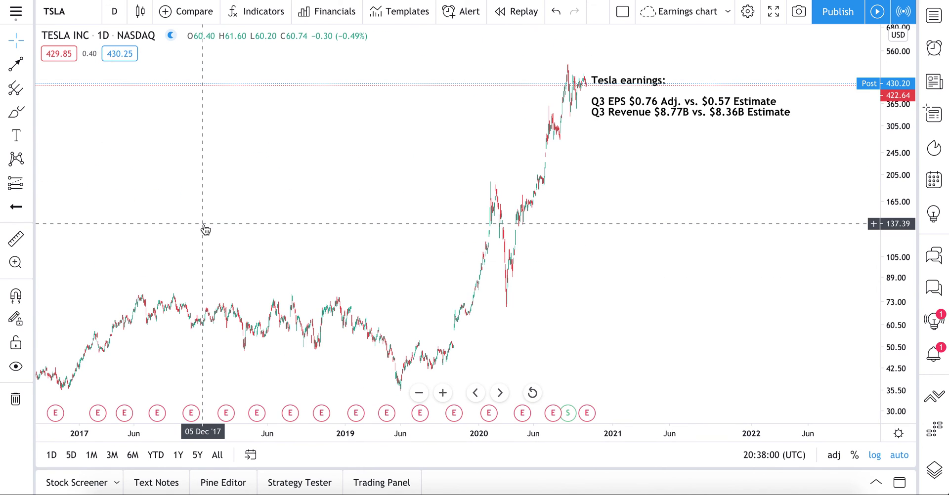
click(329, 14)
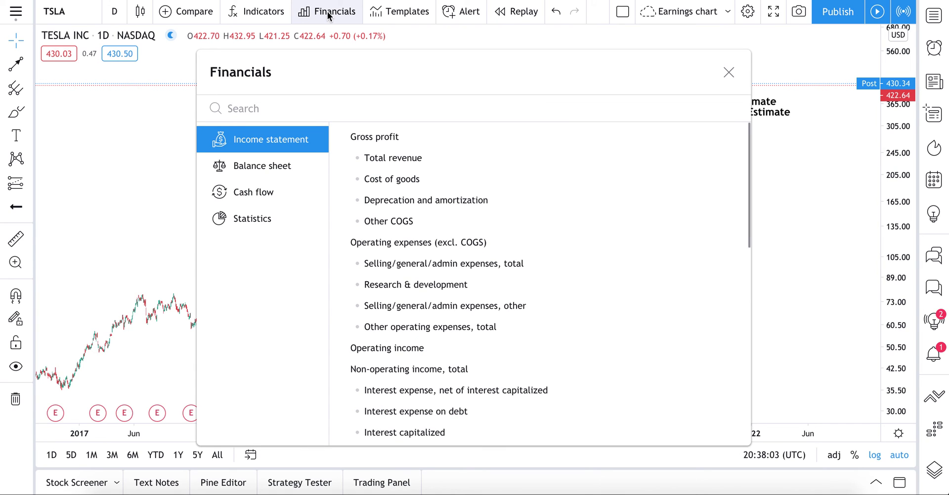
scroll(390, 238, down, 3)
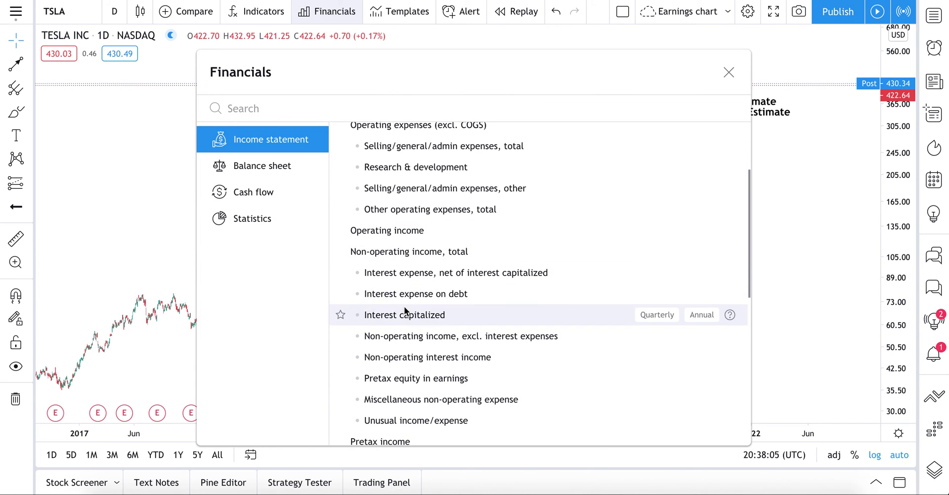
scroll(404, 306, down, 8)
scroll(414, 321, up, 10)
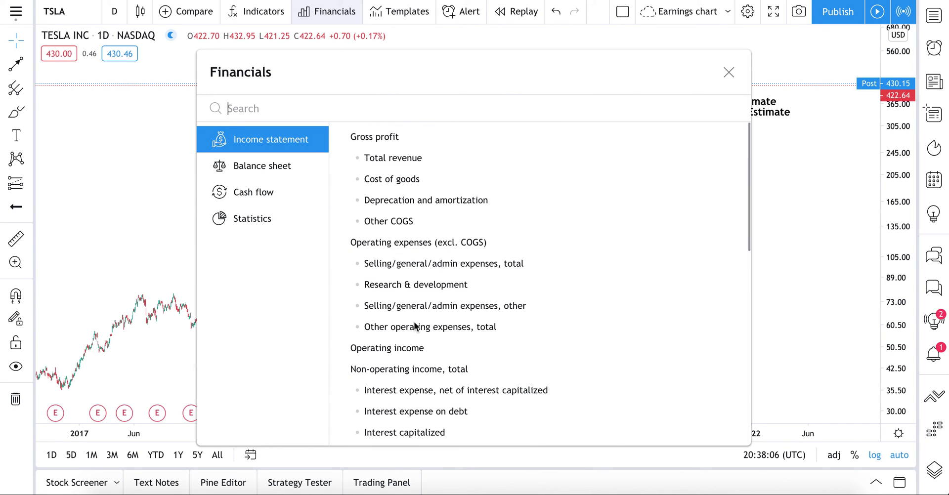
Browse the Balance sheet, Cash flow, Statistics and Income statement categories in Financials.
click(267, 157)
click(265, 192)
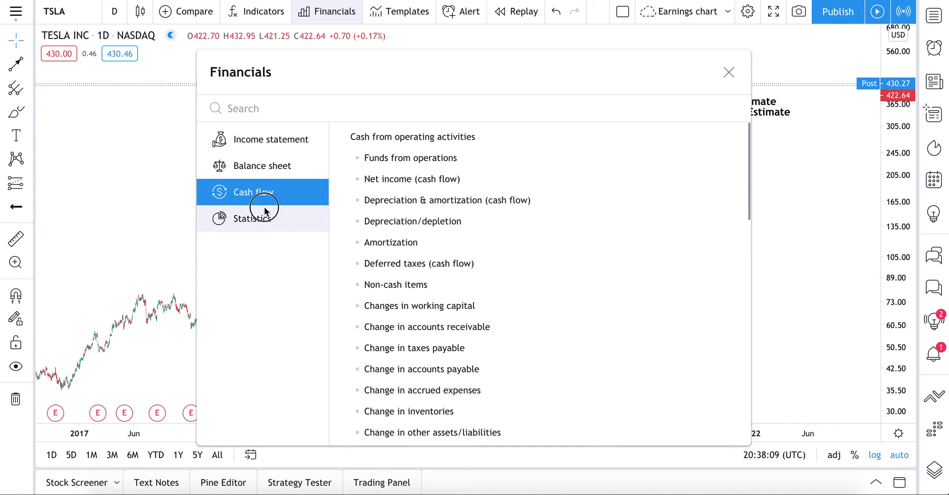
click(265, 211)
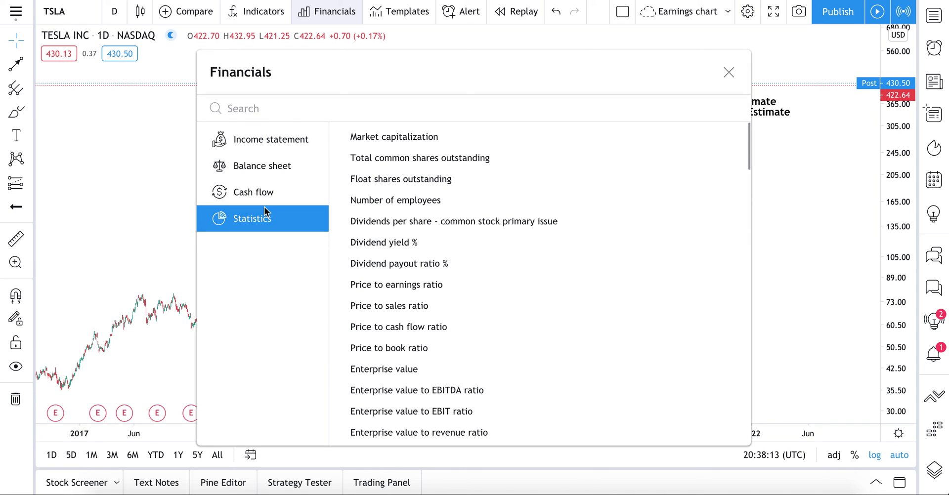
click(271, 148)
scroll(420, 268, down, 5)
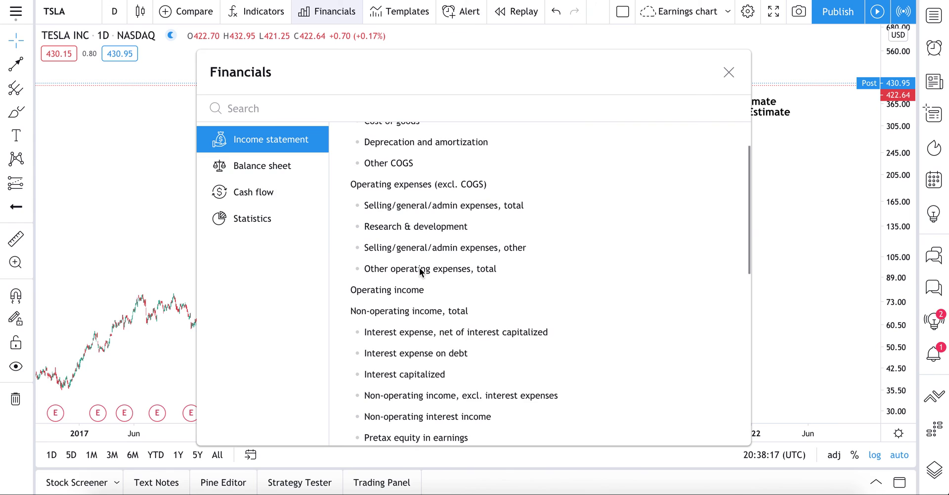
scroll(419, 272, down, 4)
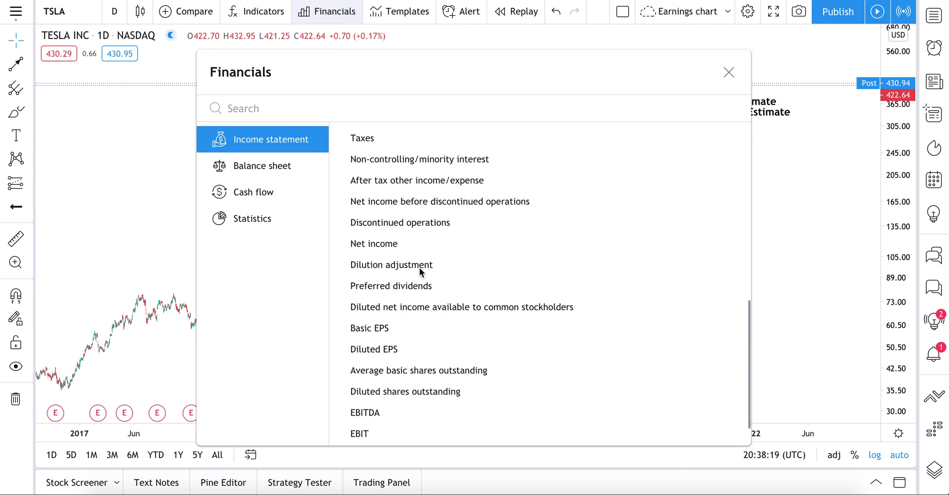
scroll(423, 271, up, 5)
scroll(423, 271, up, 3)
Close Financials, pan the daily chart to 2020 with the earnings note visible, then reopen Financials.
click(729, 72)
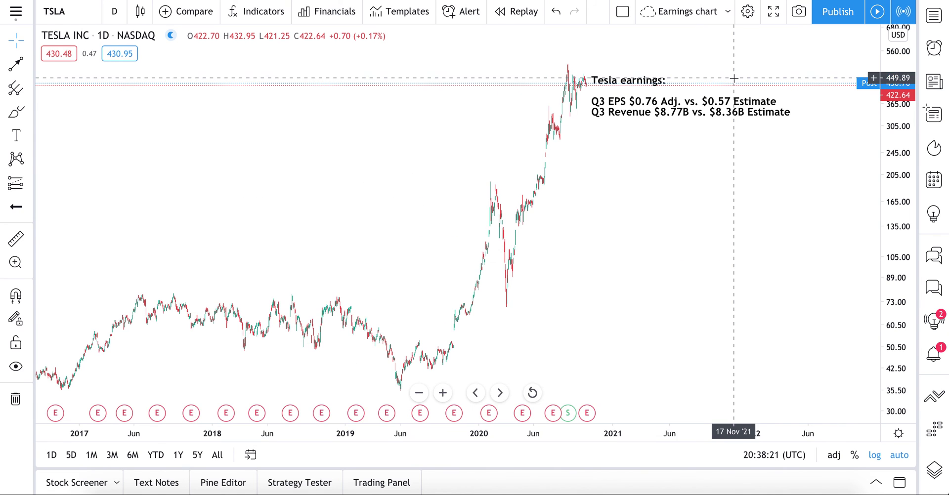
scroll(643, 270, down, 5)
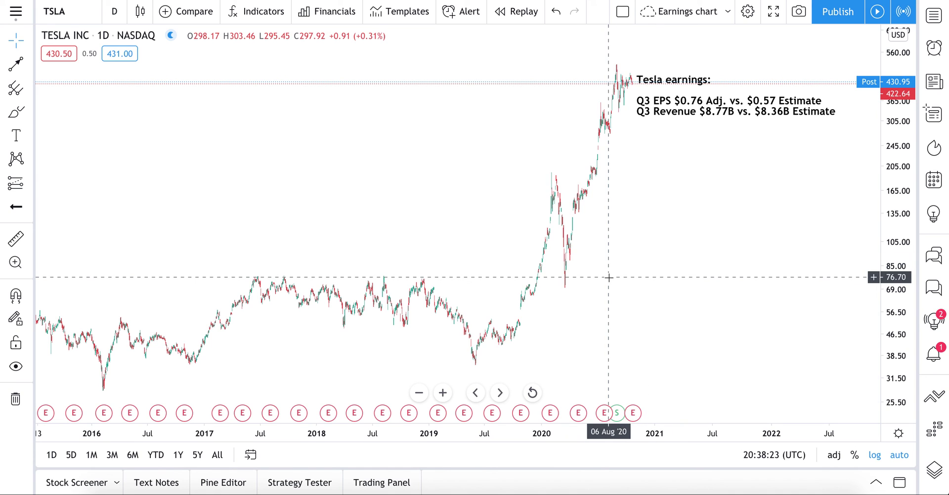
scroll(410, 186, up, 2)
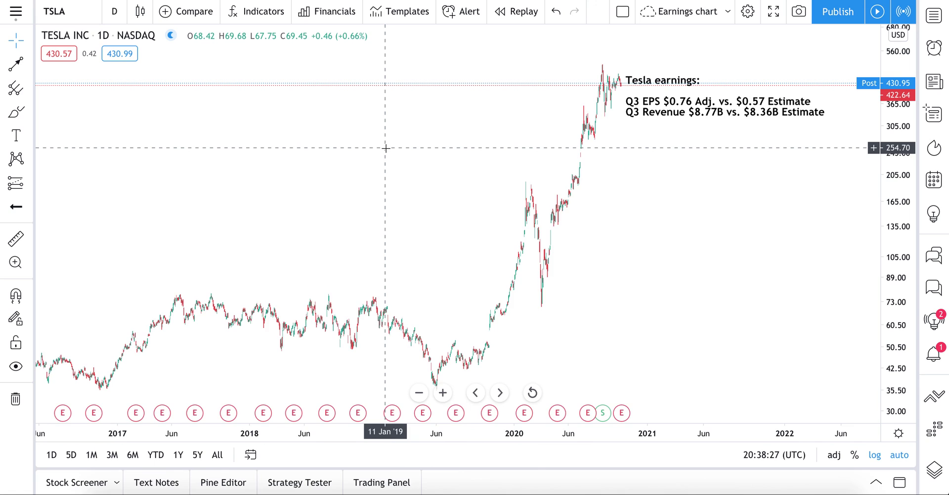
scroll(385, 148, right, 10)
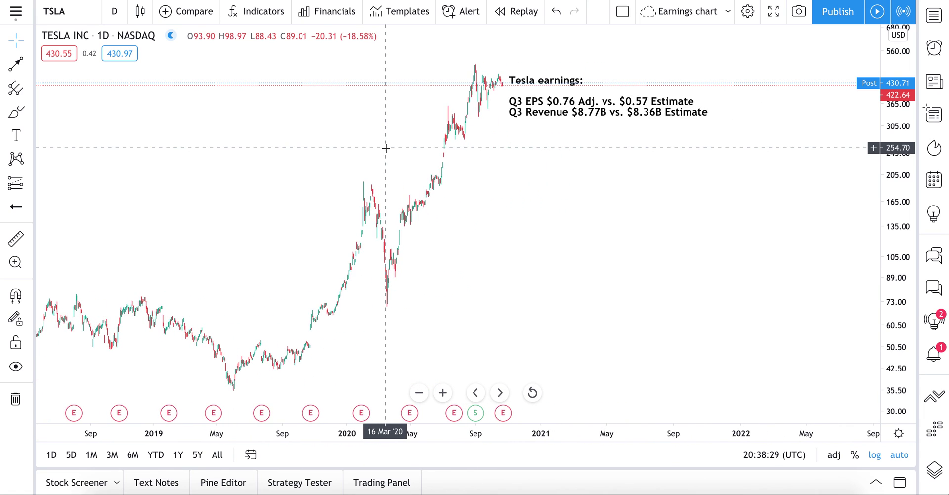
scroll(459, 166, up, 5)
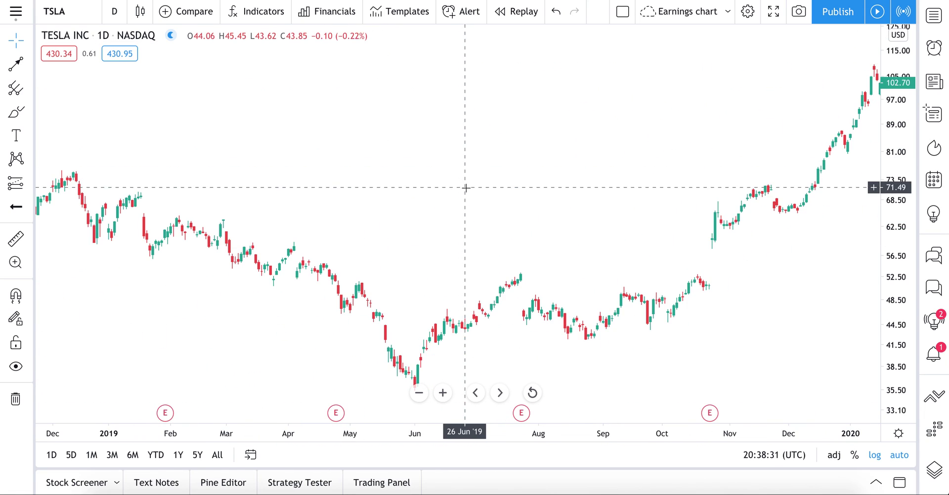
drag(465, 188, 63, 155)
drag(498, 163, 212, 169)
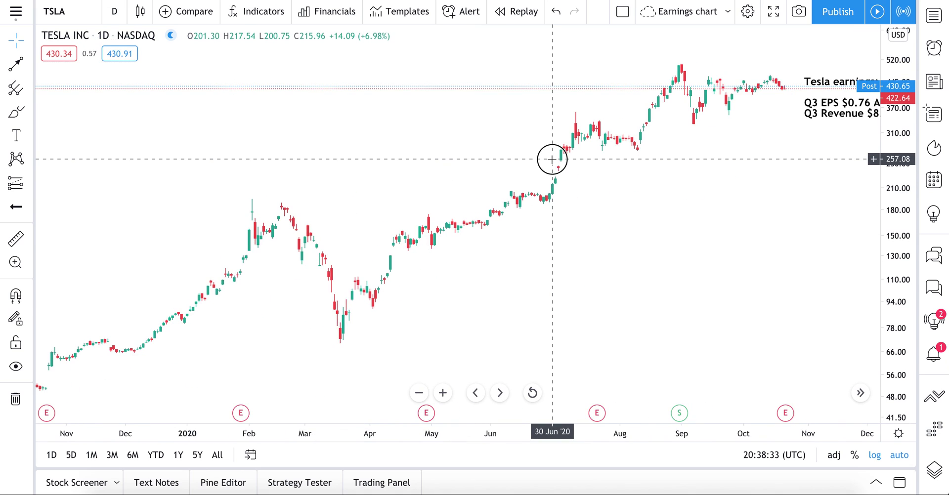
drag(552, 159, 398, 165)
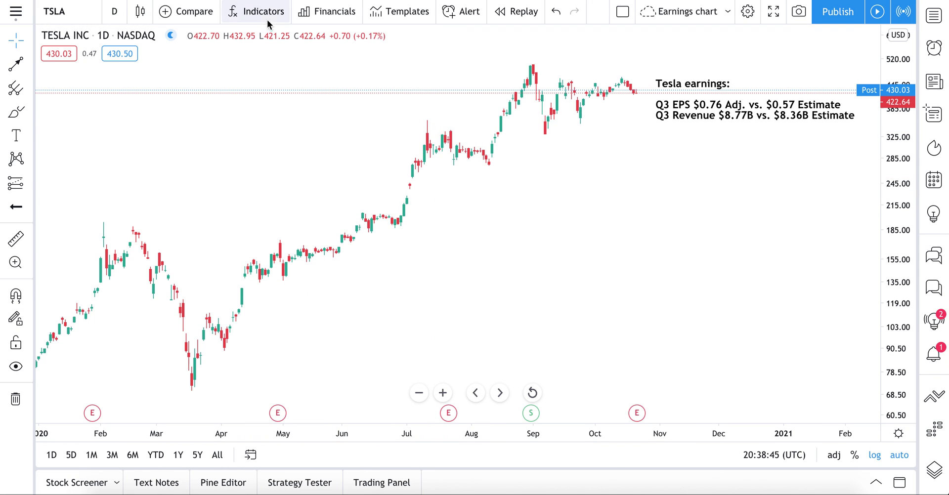
click(330, 12)
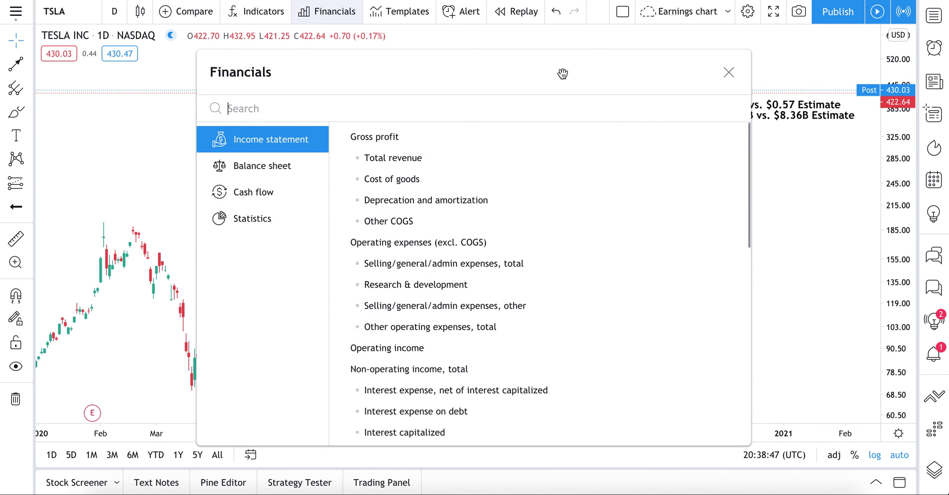